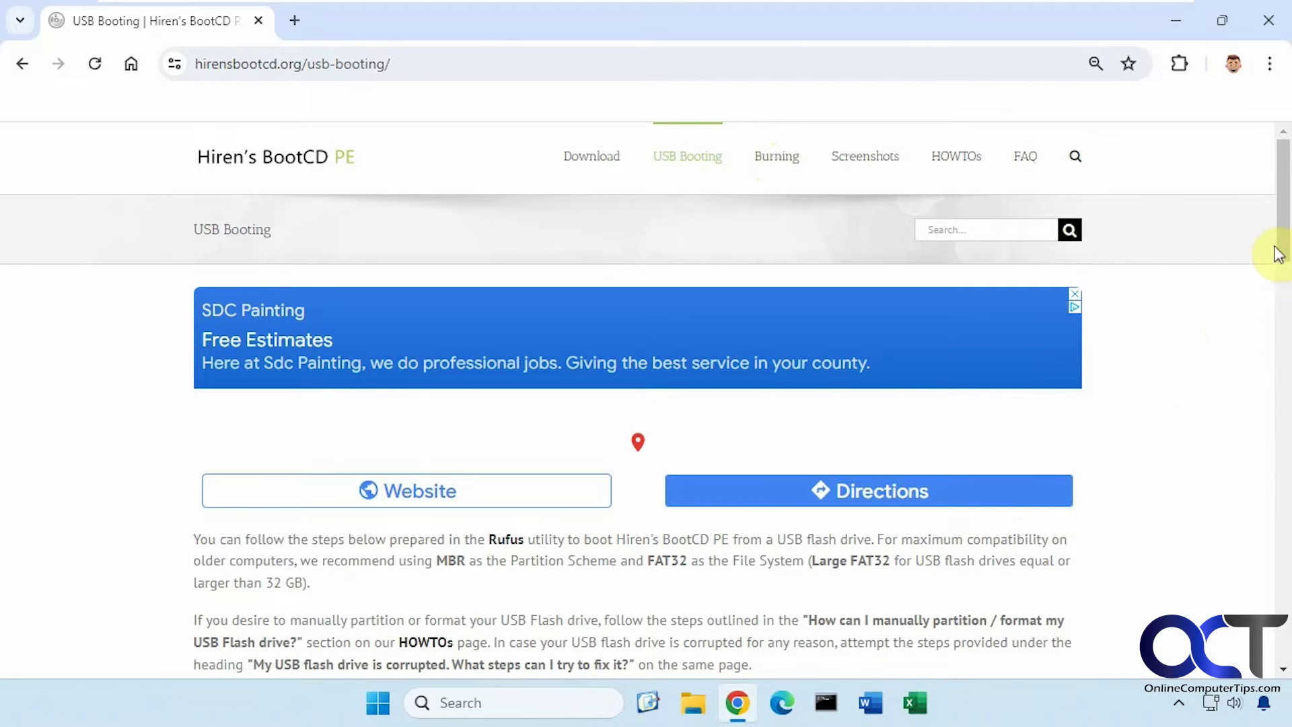
Examine the HBCD_PE_x64.iso file entry on the Hiren's BootCD PE download page.
mouse_move(1282, 249)
mouse_down()
mouse_move(1286, 599)
mouse_move(1287, 244)
mouse_up()
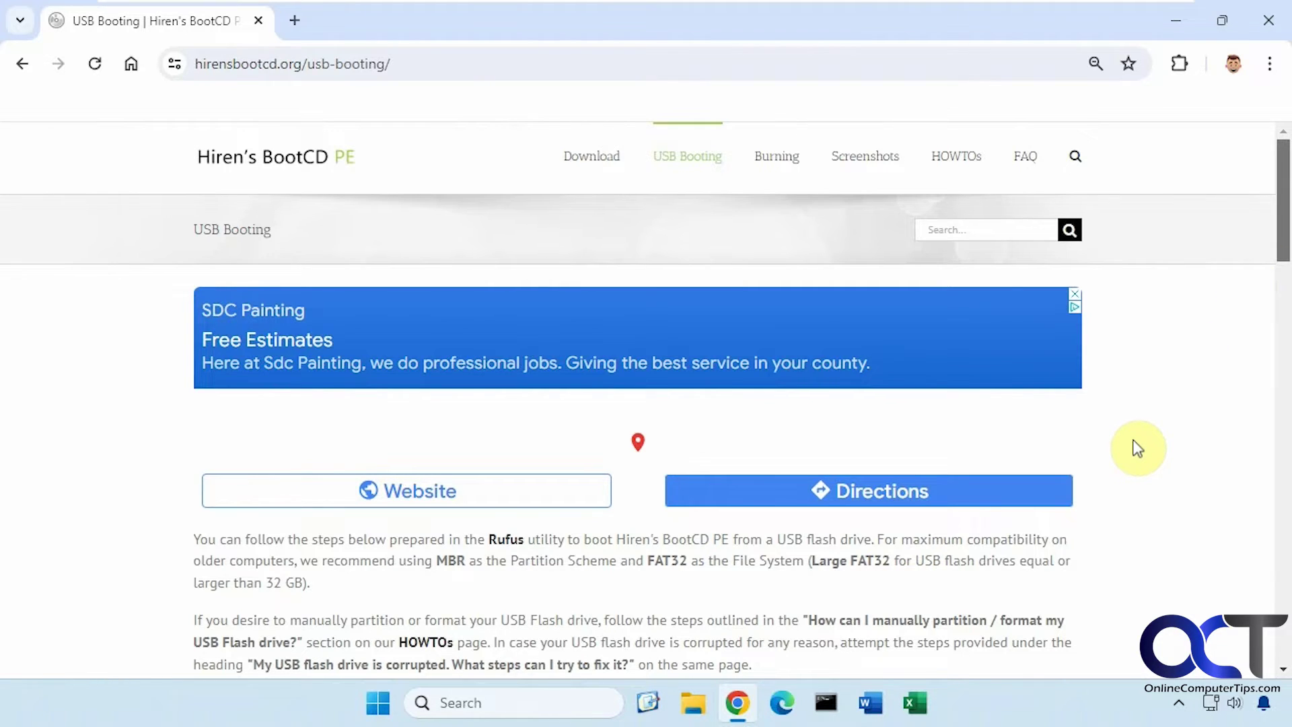
click(601, 164)
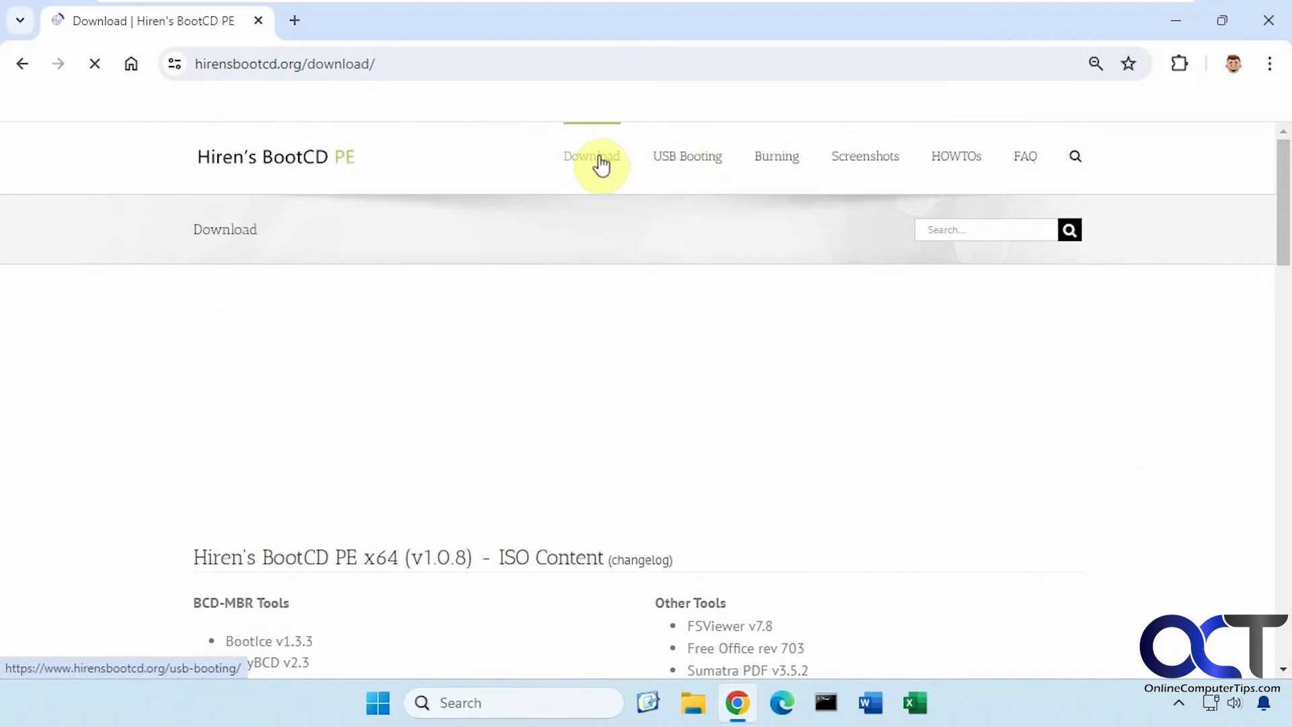
scroll(1285, 221, down, 2)
drag(1286, 210, 1284, 534)
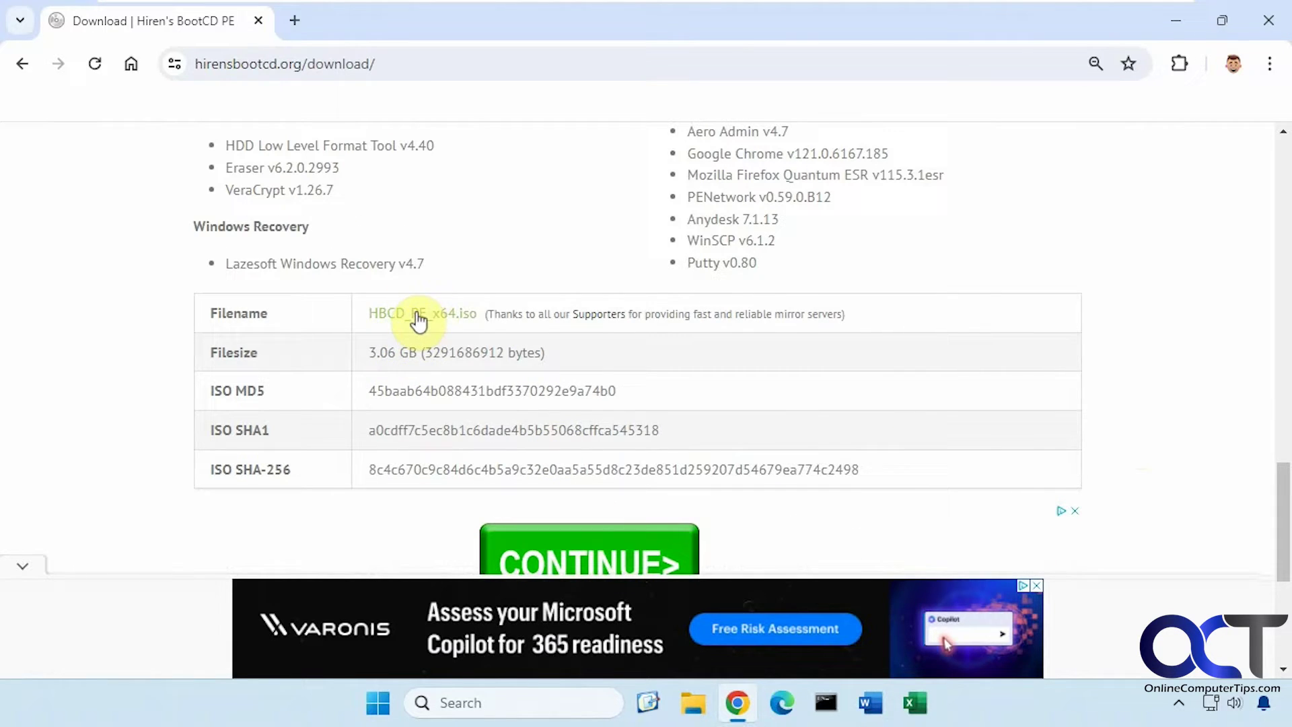
drag(1282, 535, 1285, 200)
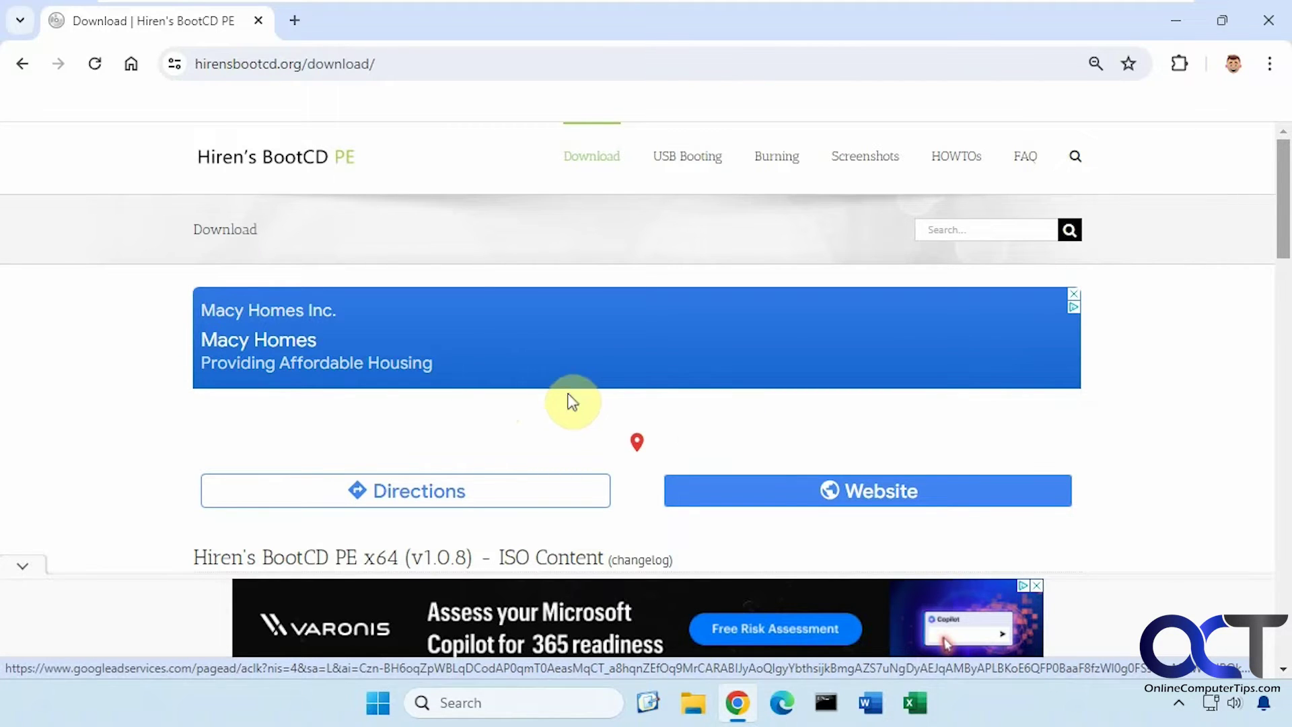
Close the browser and open the Windows power options.
click(1265, 22)
click(378, 703)
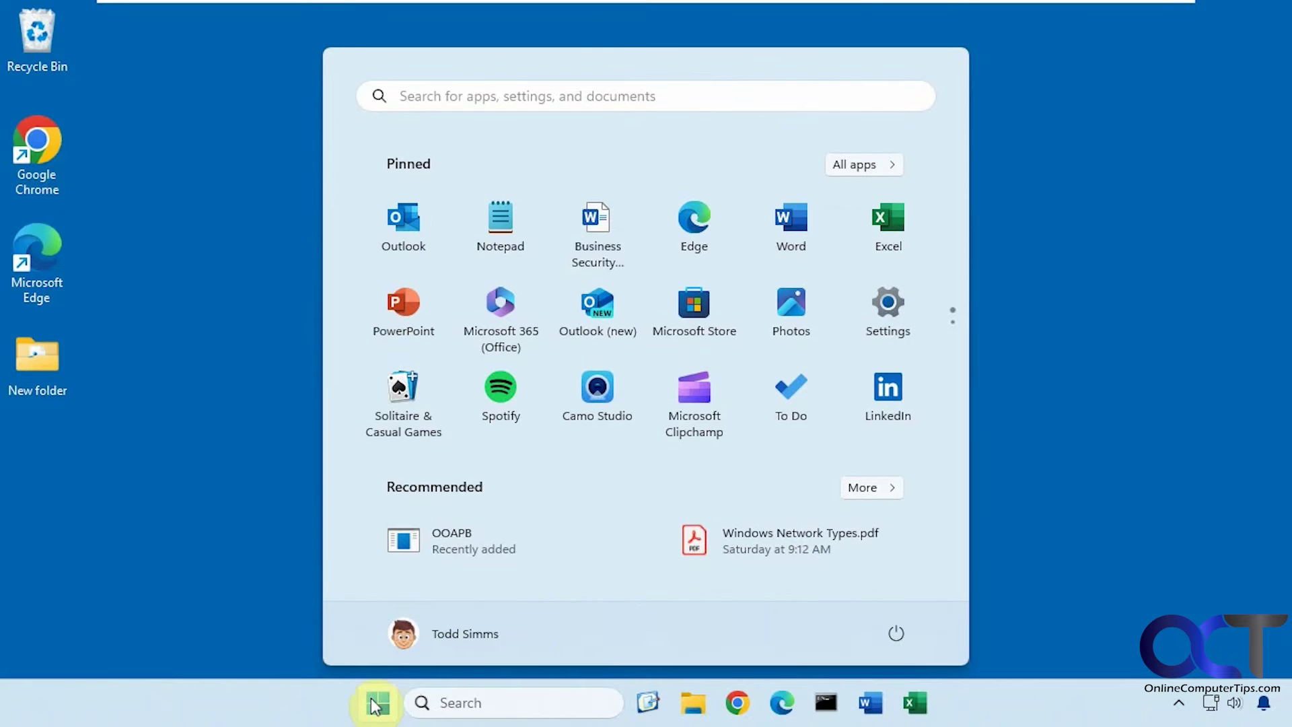
click(899, 634)
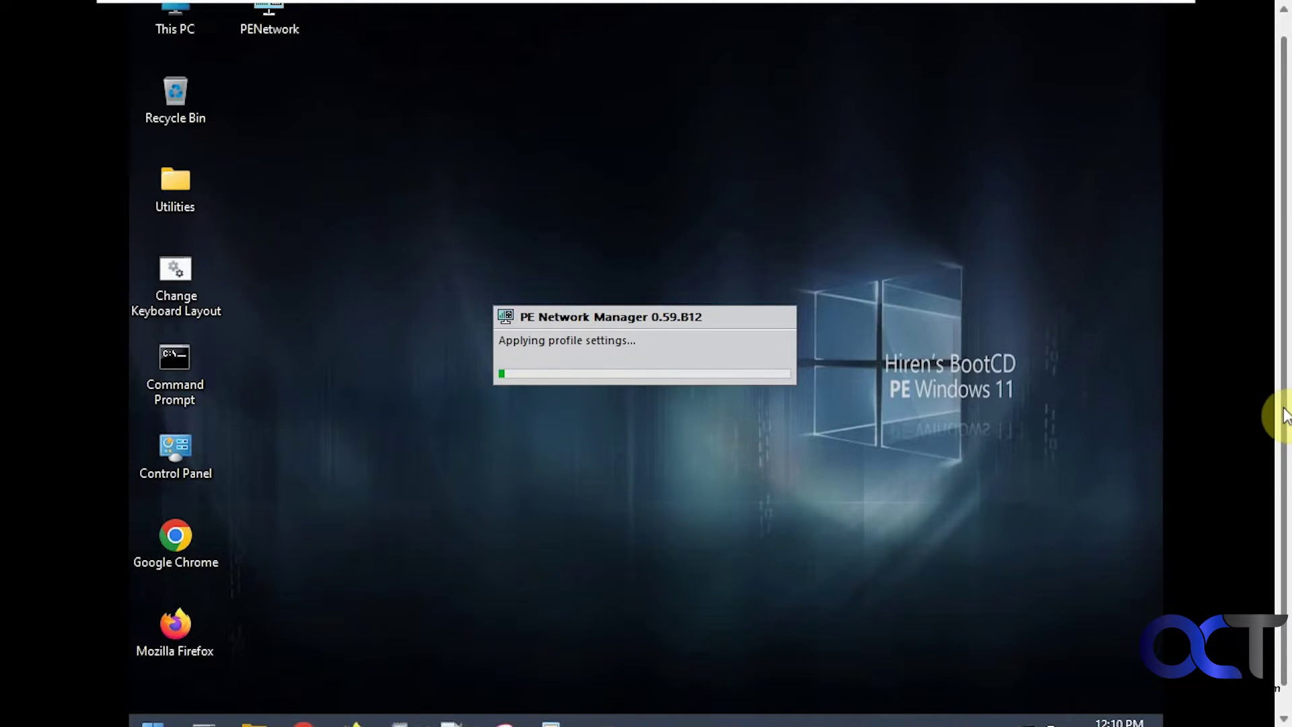
On the Hiren's BootCD PE desktop, bring up the password tools in the Security program group.
scroll(1282, 438, down, 1)
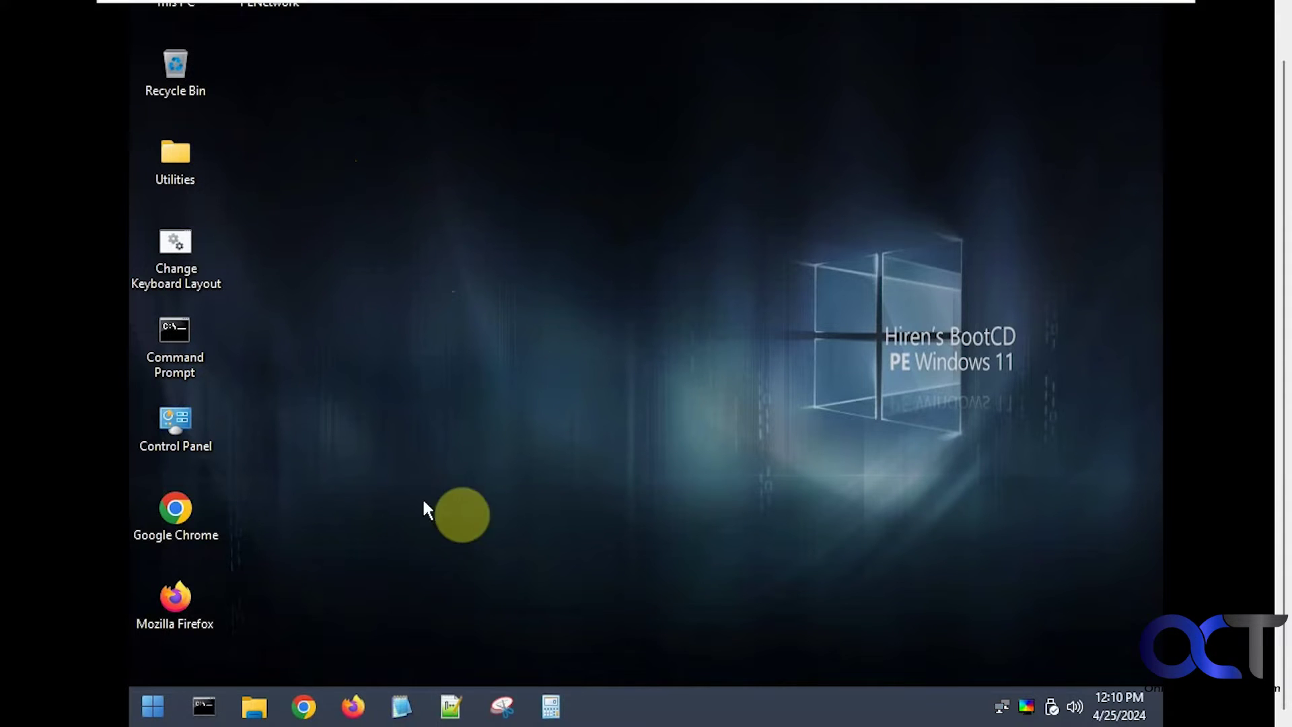
click(154, 705)
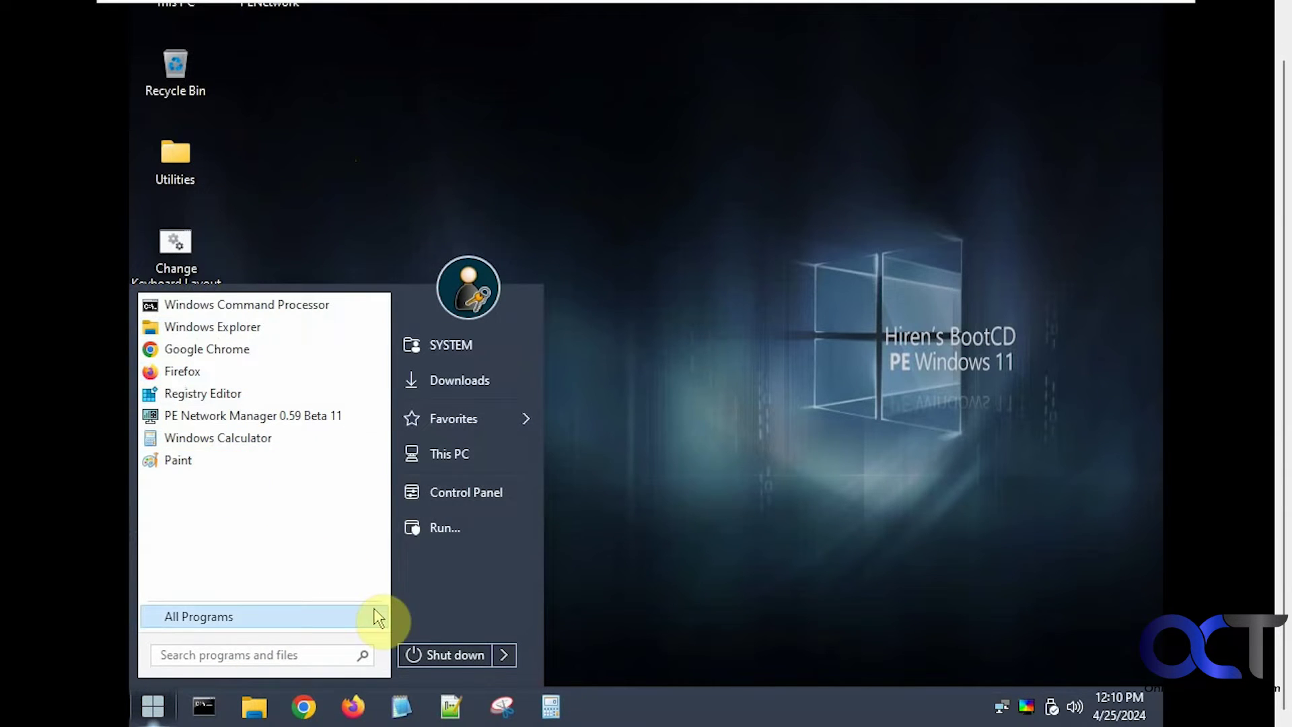
mouse_move(379, 622)
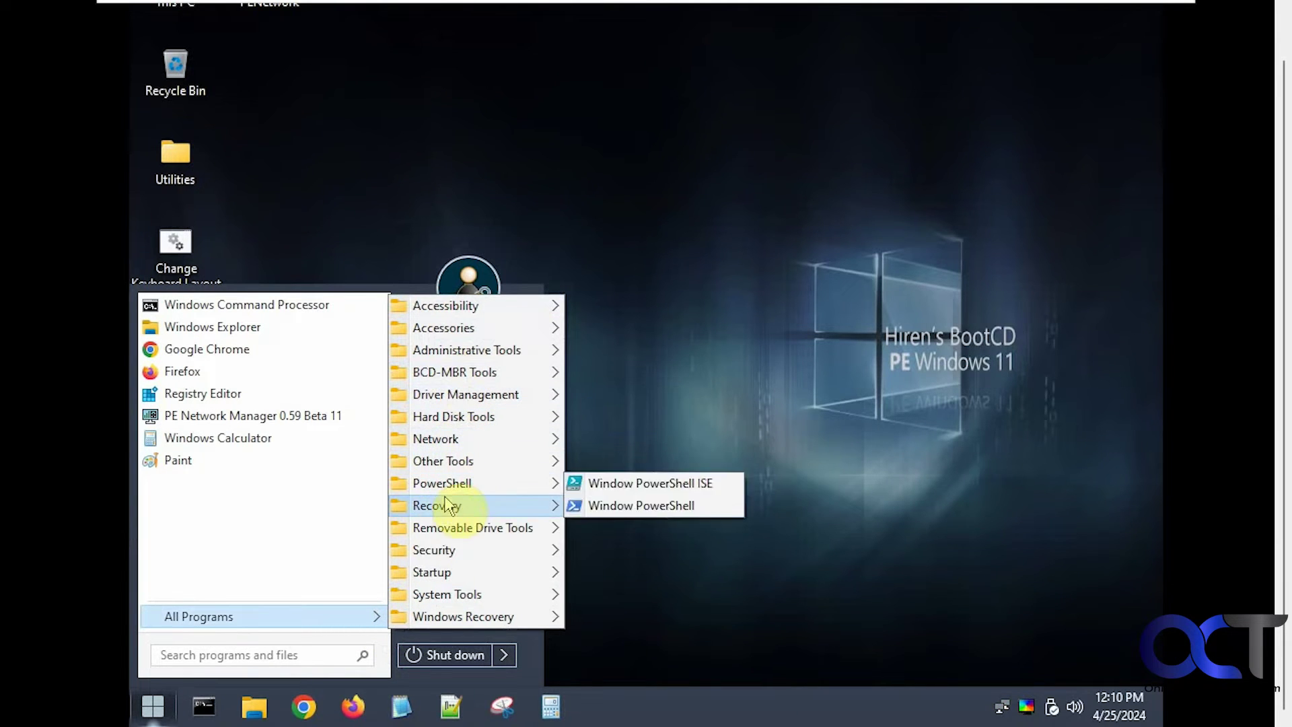
mouse_move(453, 556)
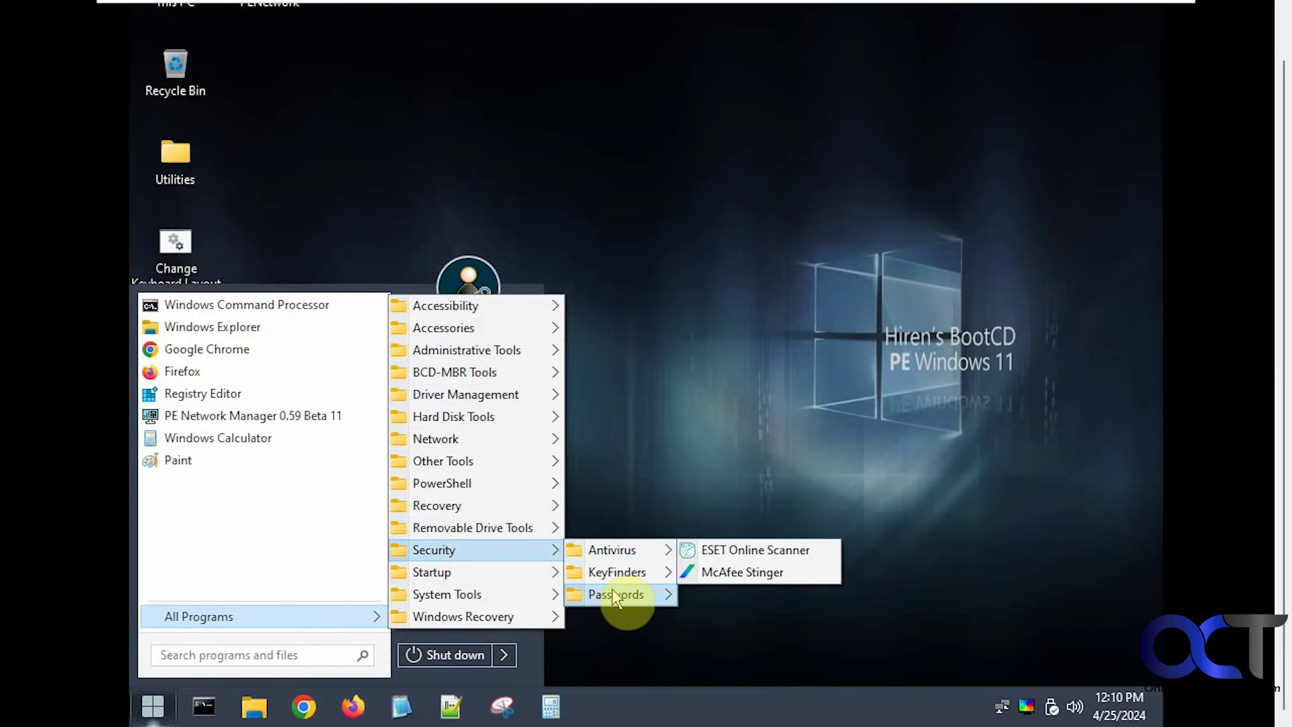
mouse_move(616, 597)
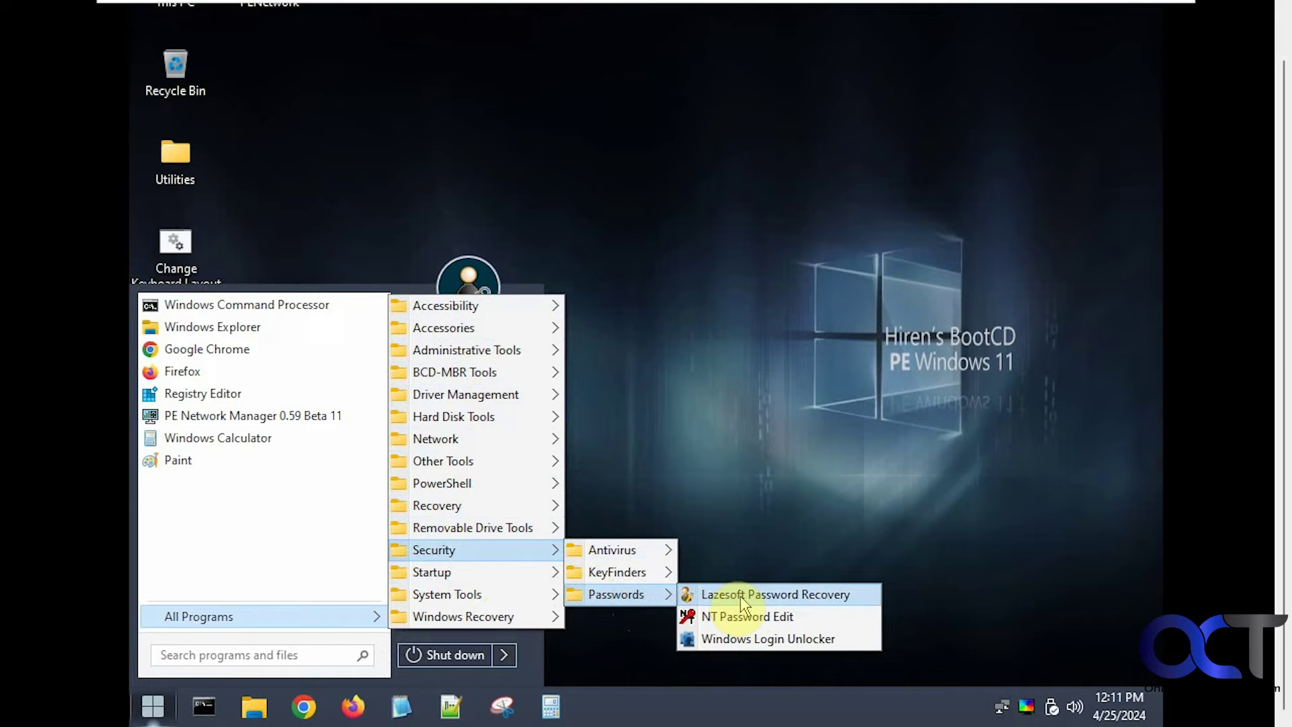
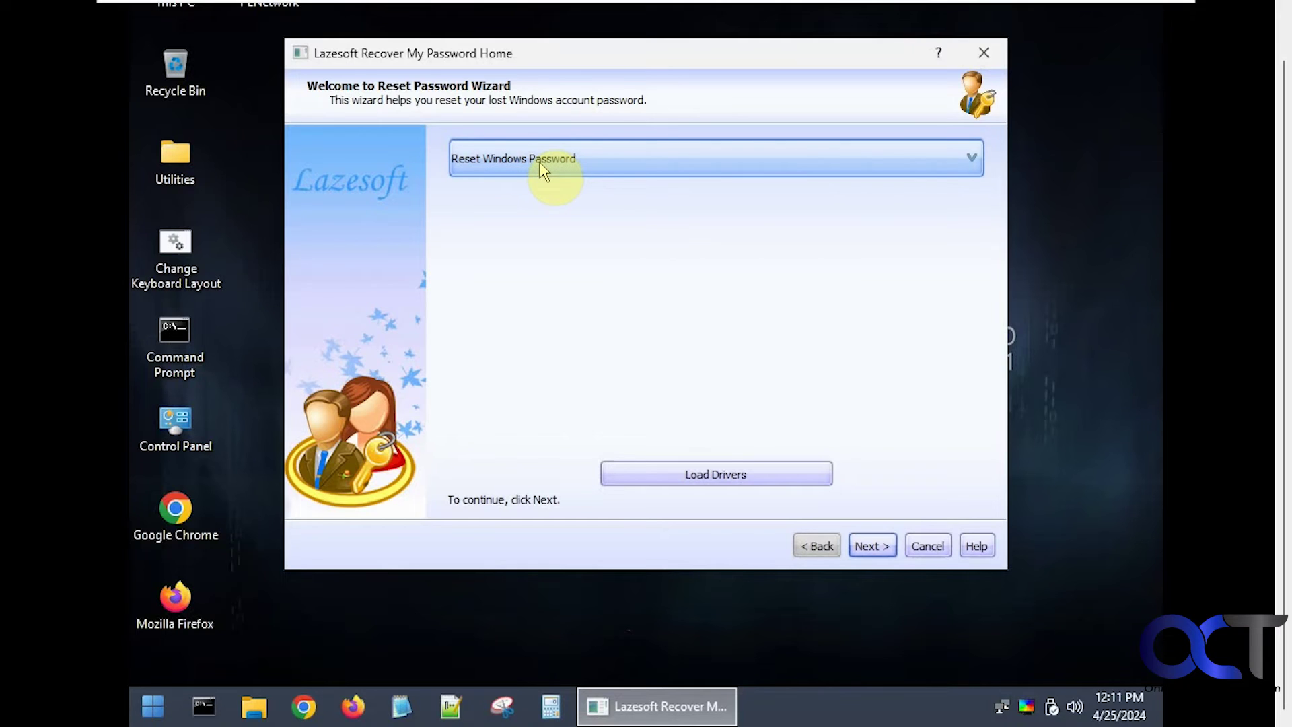
Proceed with the Reset Windows Password task in the wizard and accept the non-commercial use condition.
click(884, 546)
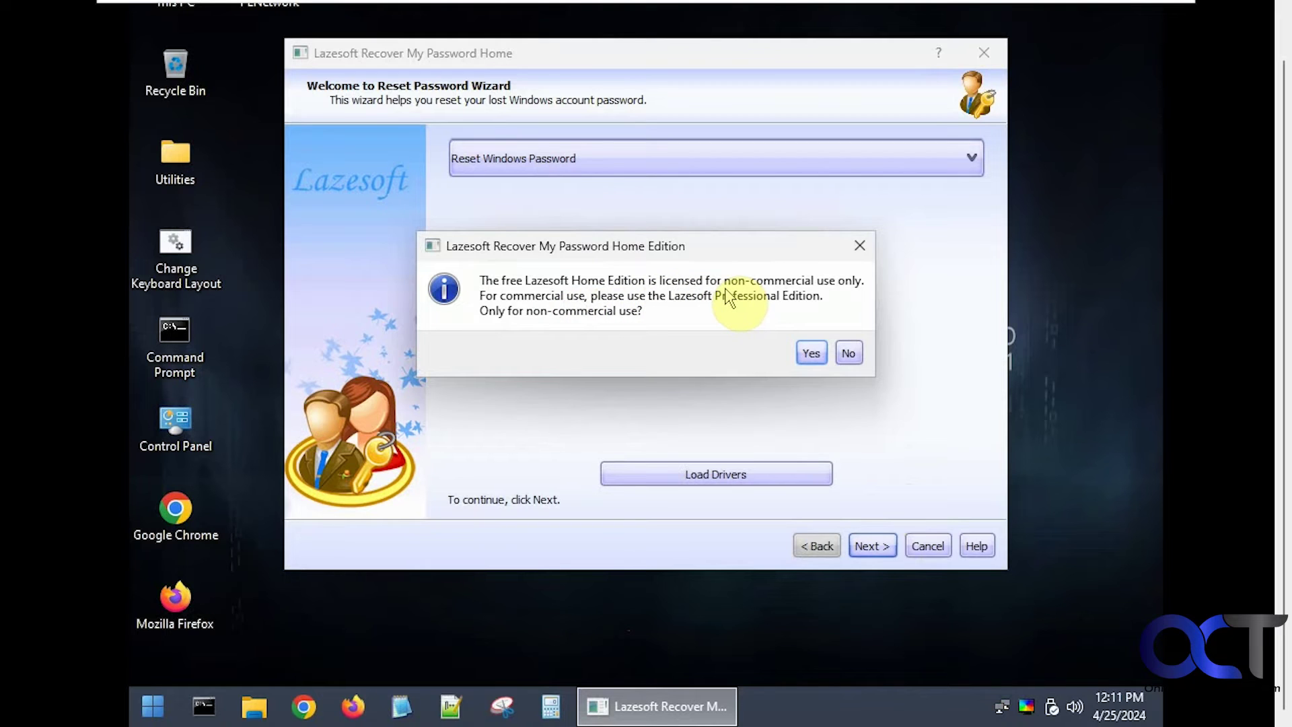
click(811, 352)
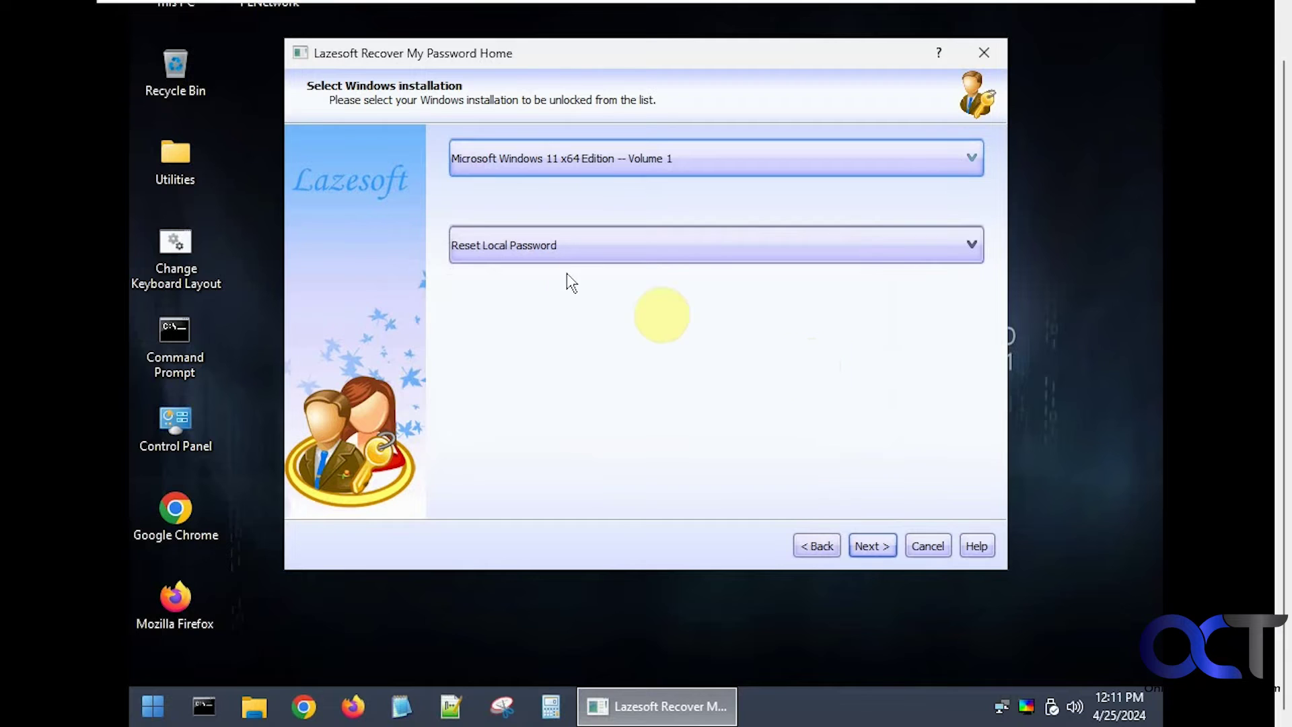
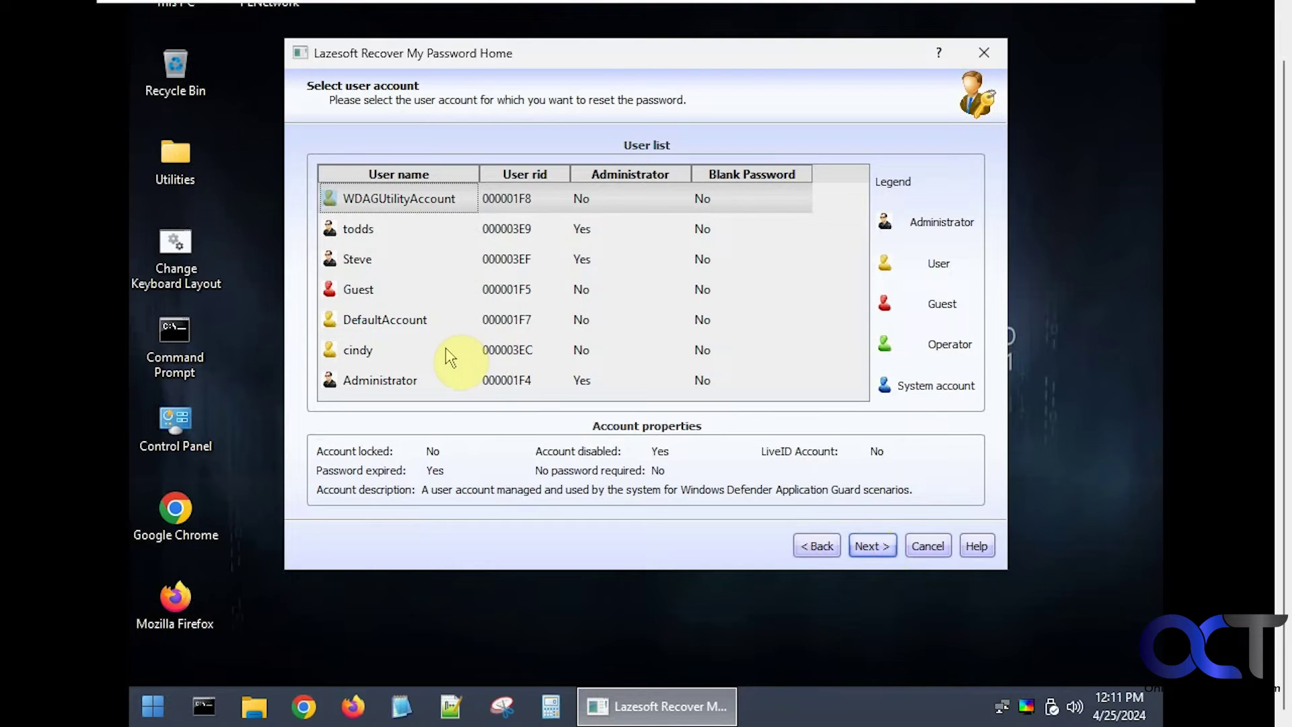
Select the built-in Administrator account in the list of user accounts available for a password reset.
click(396, 382)
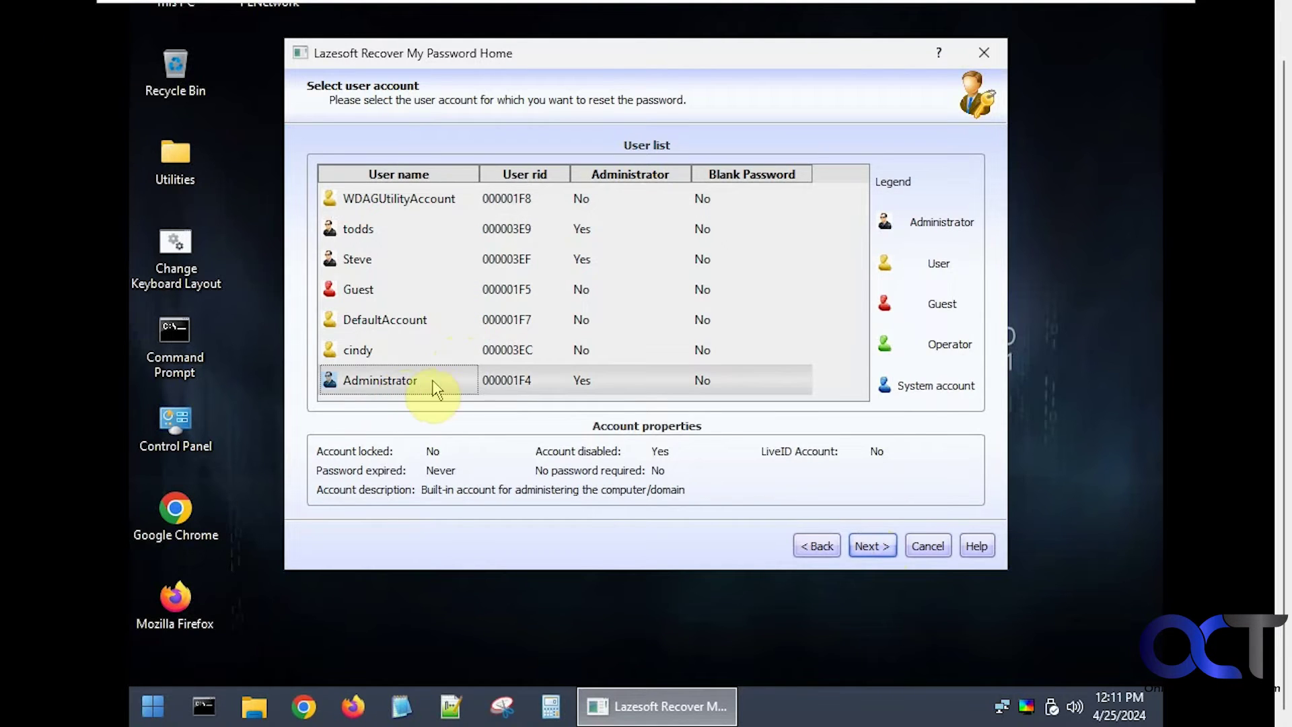
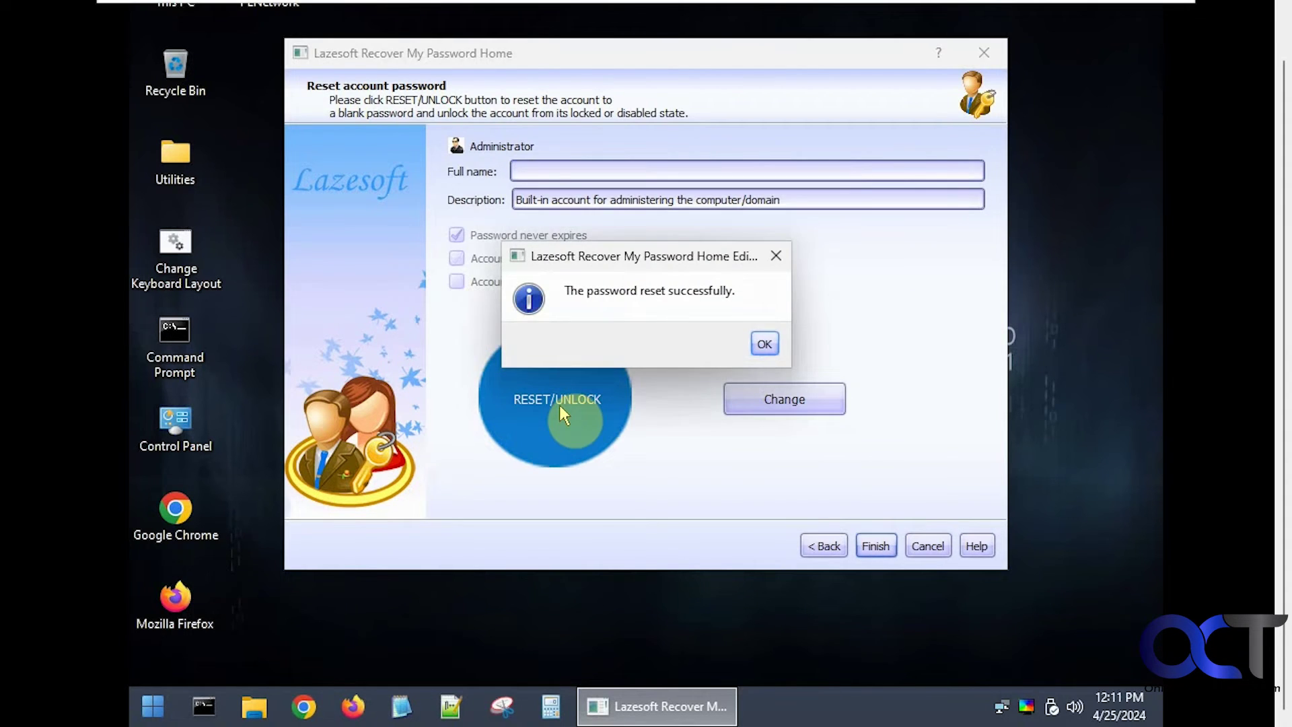
Acknowledge the password reset notice for the built-in Administrator account and return to the account reset page.
click(760, 344)
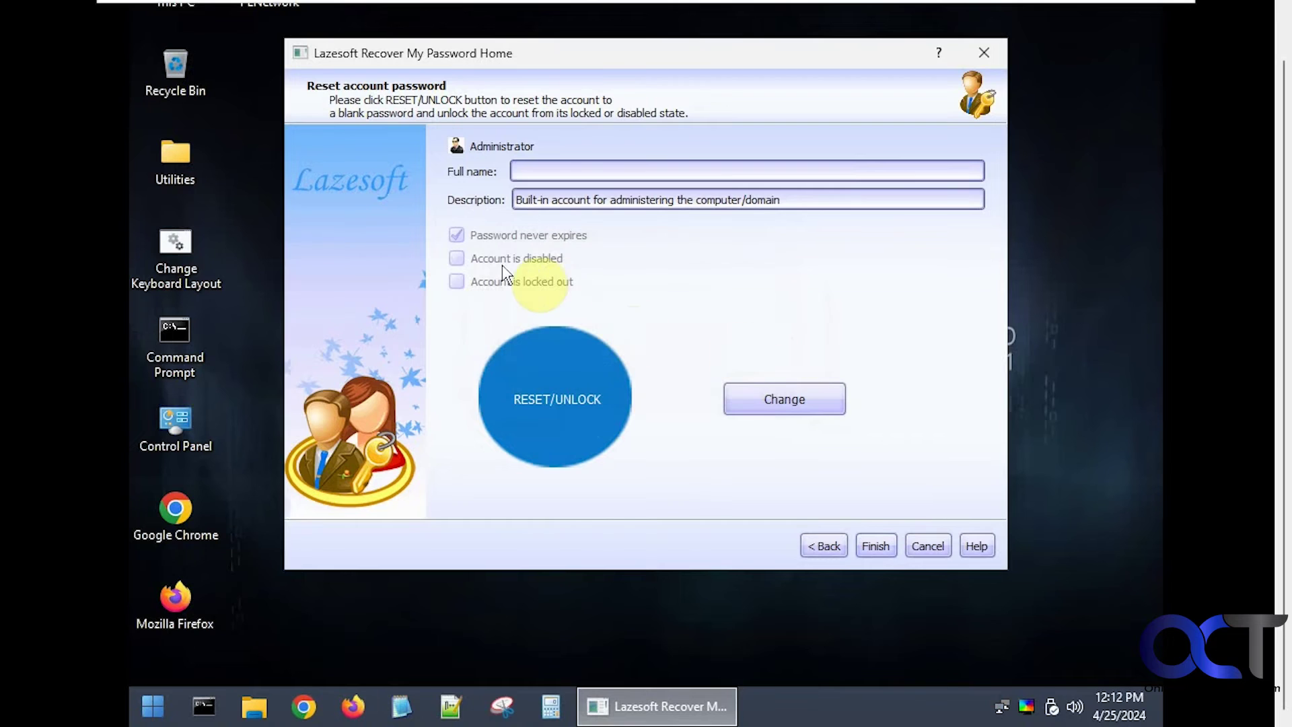
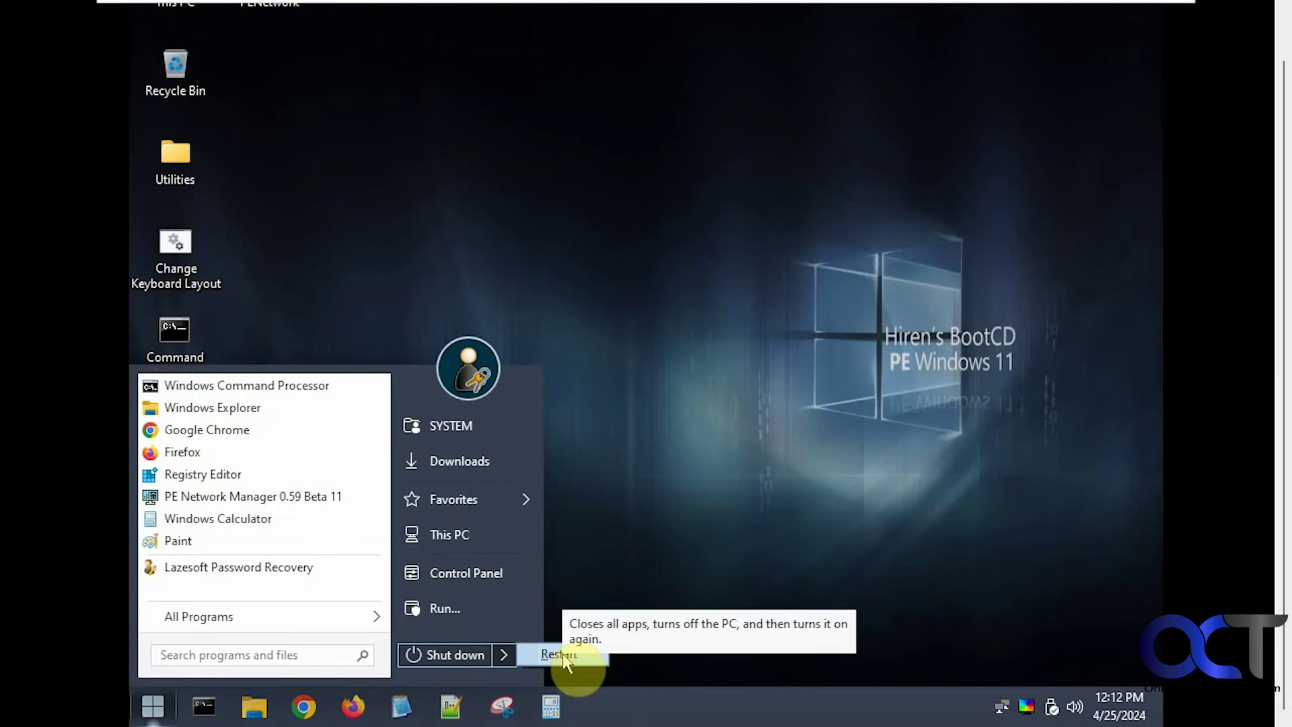
Restart the computer from the Hiren's BootCD PE desktop.
click(563, 653)
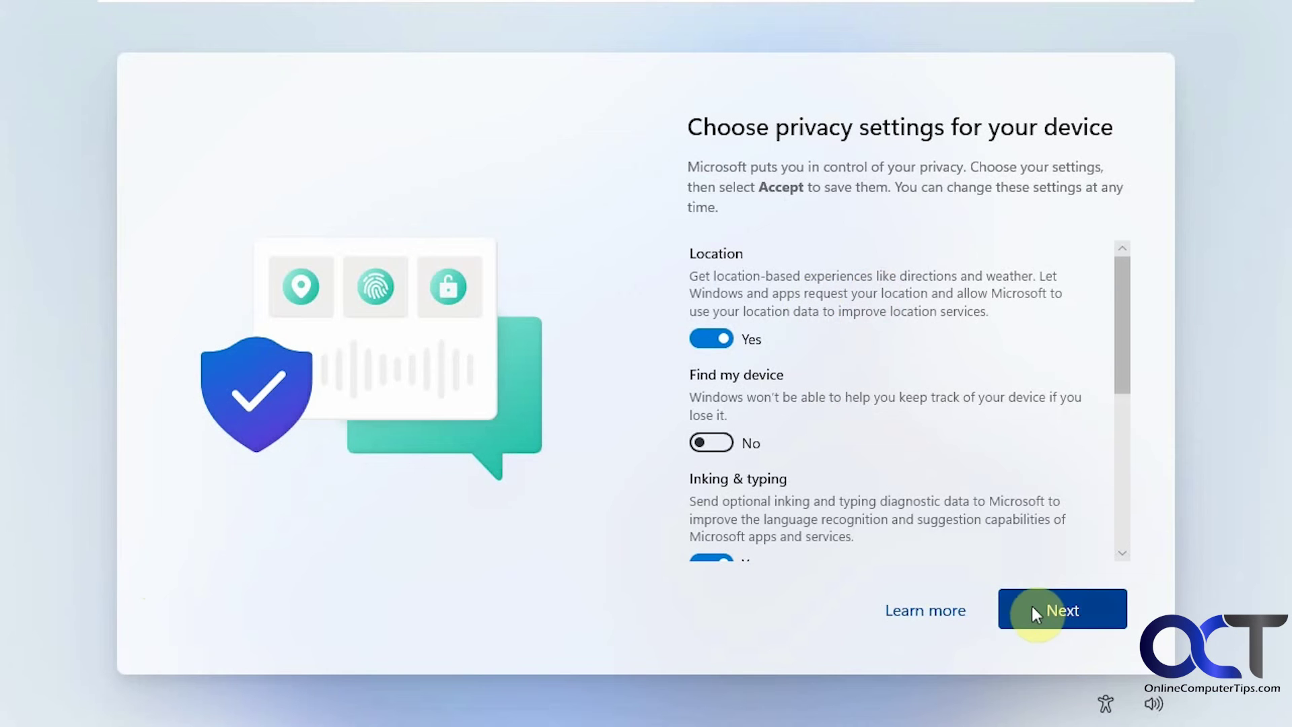
Turn off location, inking and typing, tailored experiences and advertising ID in the device privacy settings, and accept them.
click(708, 340)
click(710, 559)
scroll(752, 529, down, 2)
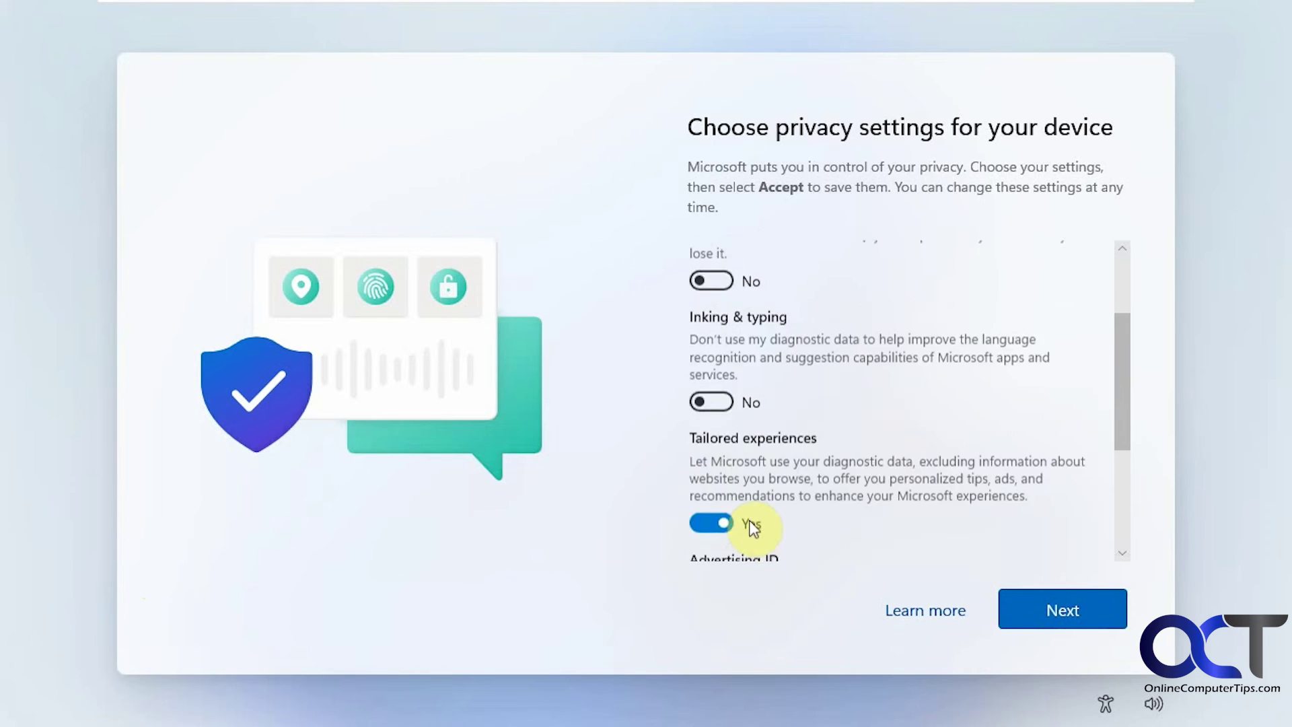
click(713, 492)
scroll(713, 492, down, 1)
click(713, 493)
scroll(712, 493, down, 1)
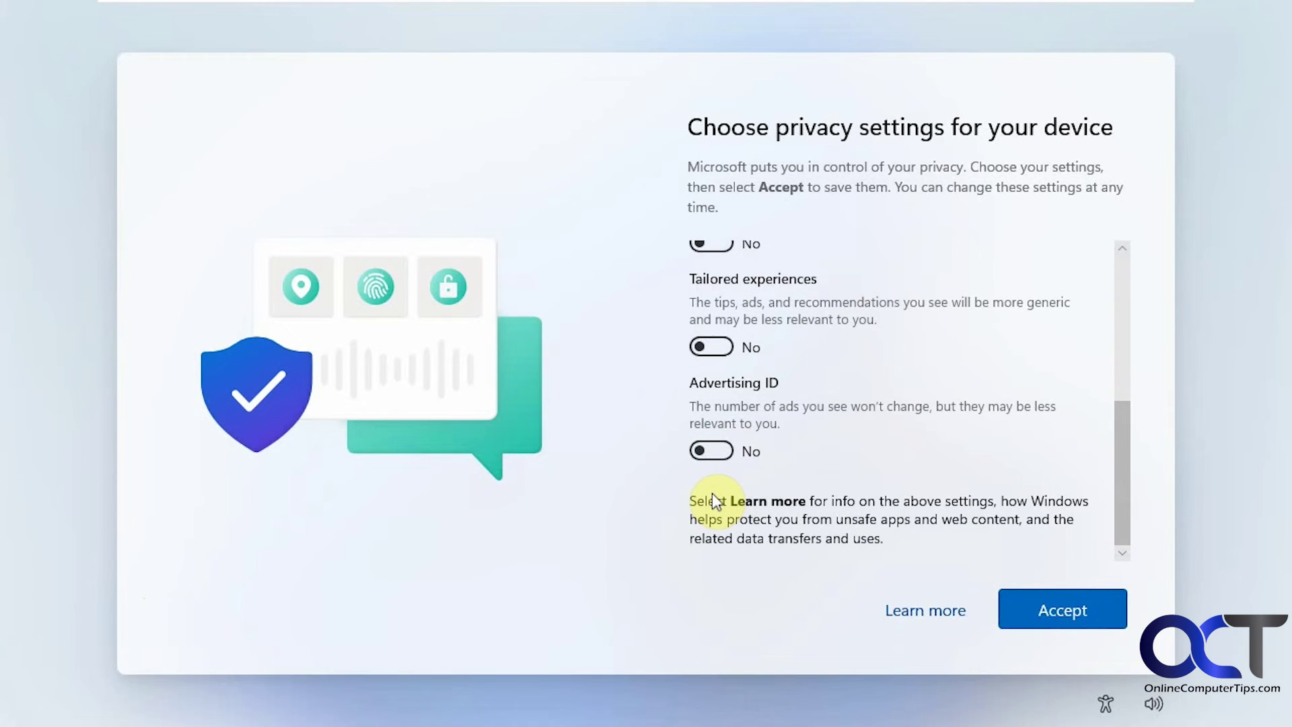
click(1054, 614)
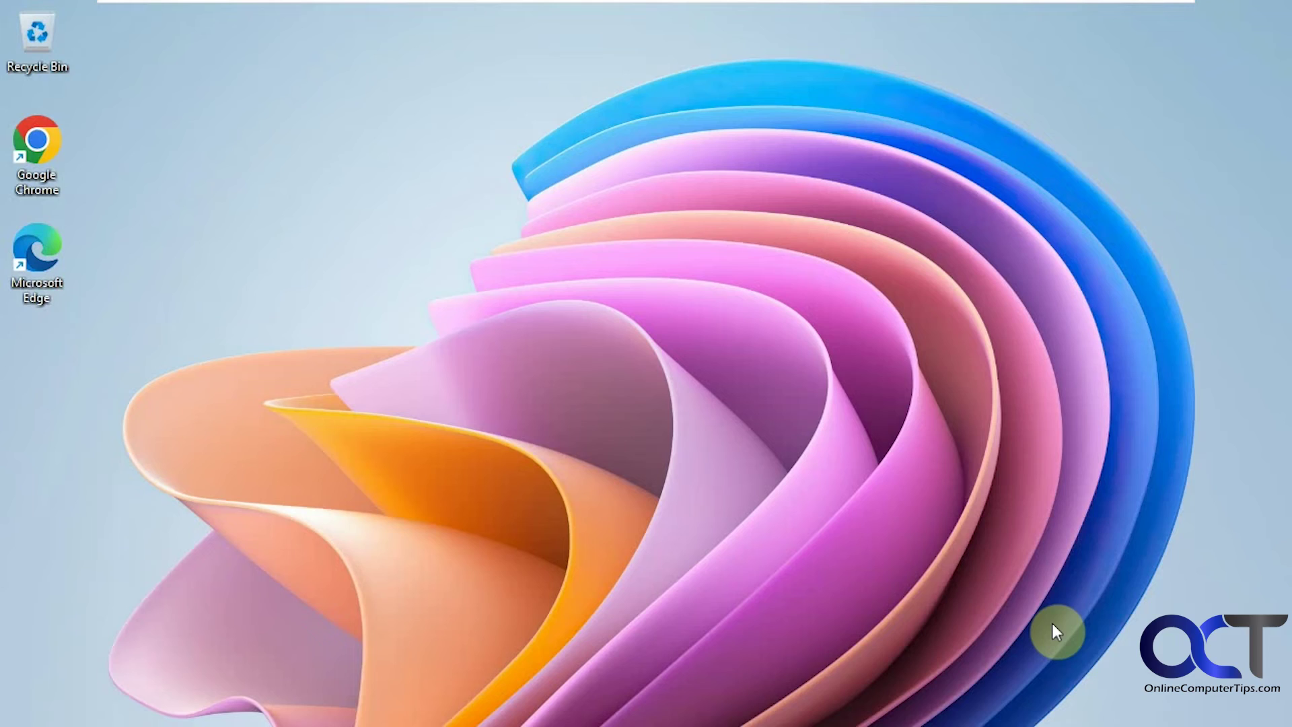
Check which account is signed in, in the Start menu and on the Settings home page, and minimize Settings.
key(super)
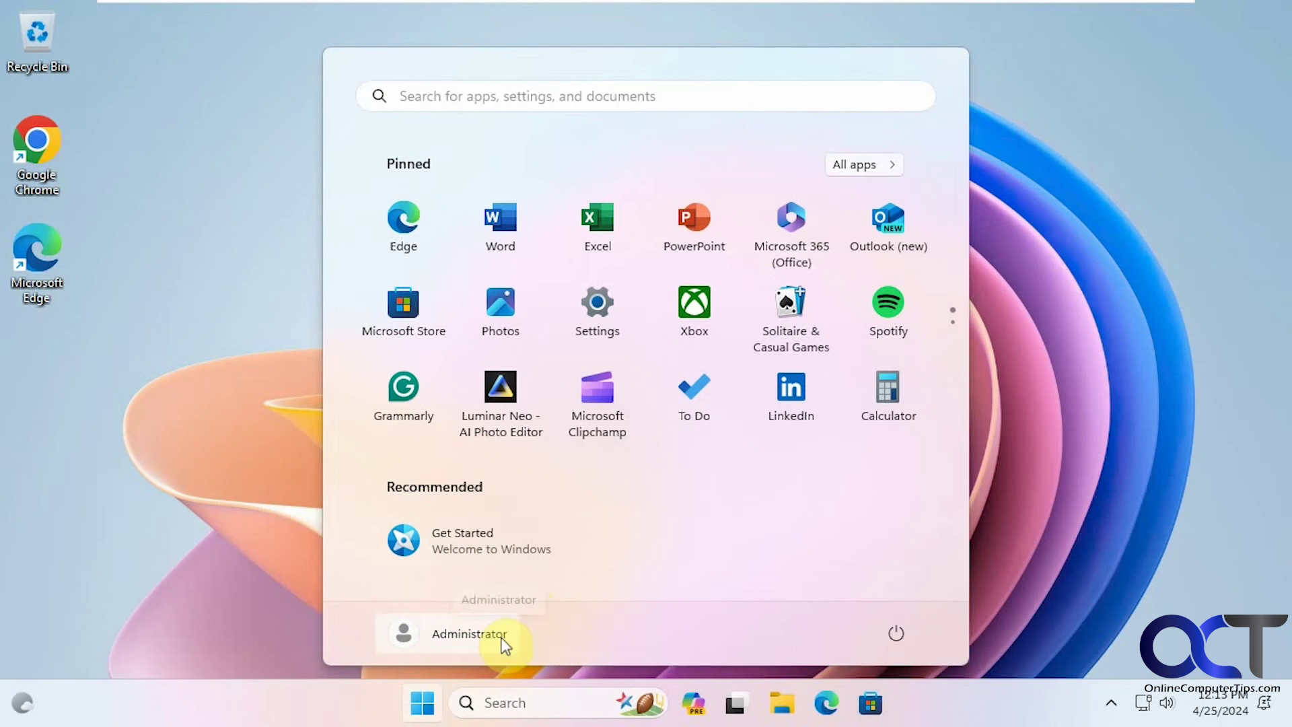
click(424, 708)
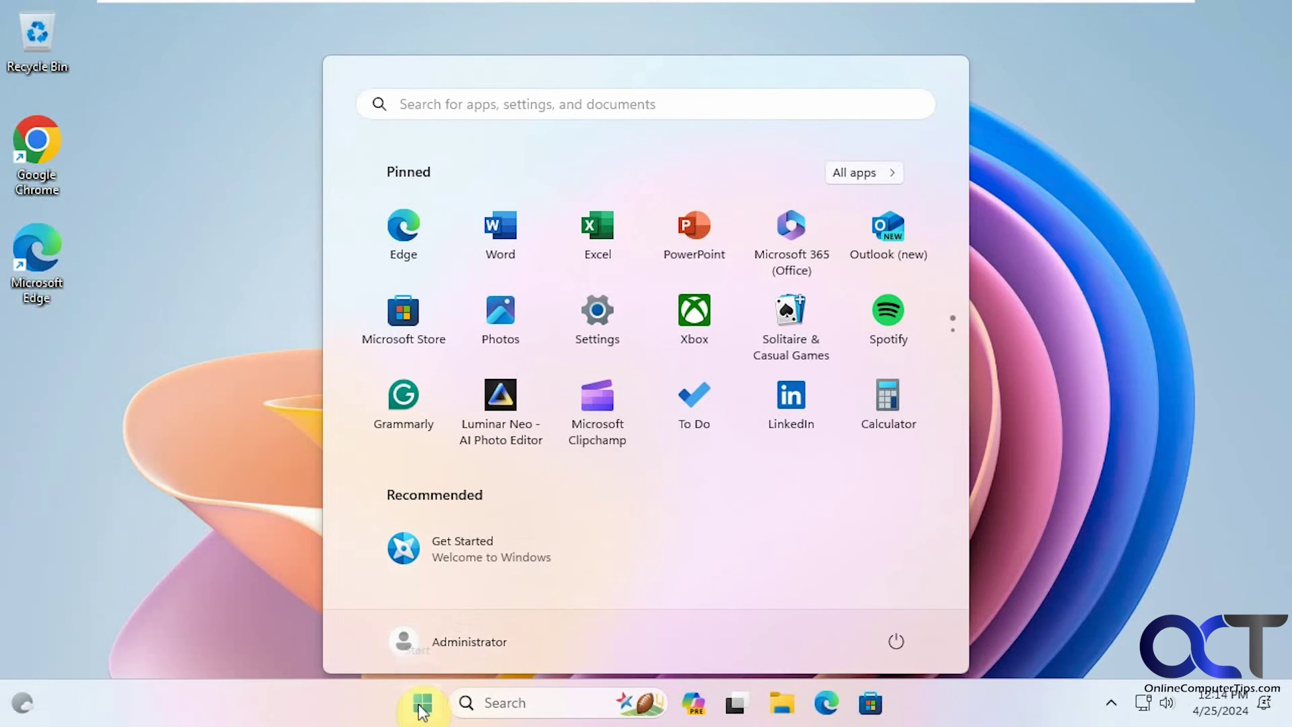
click(422, 710)
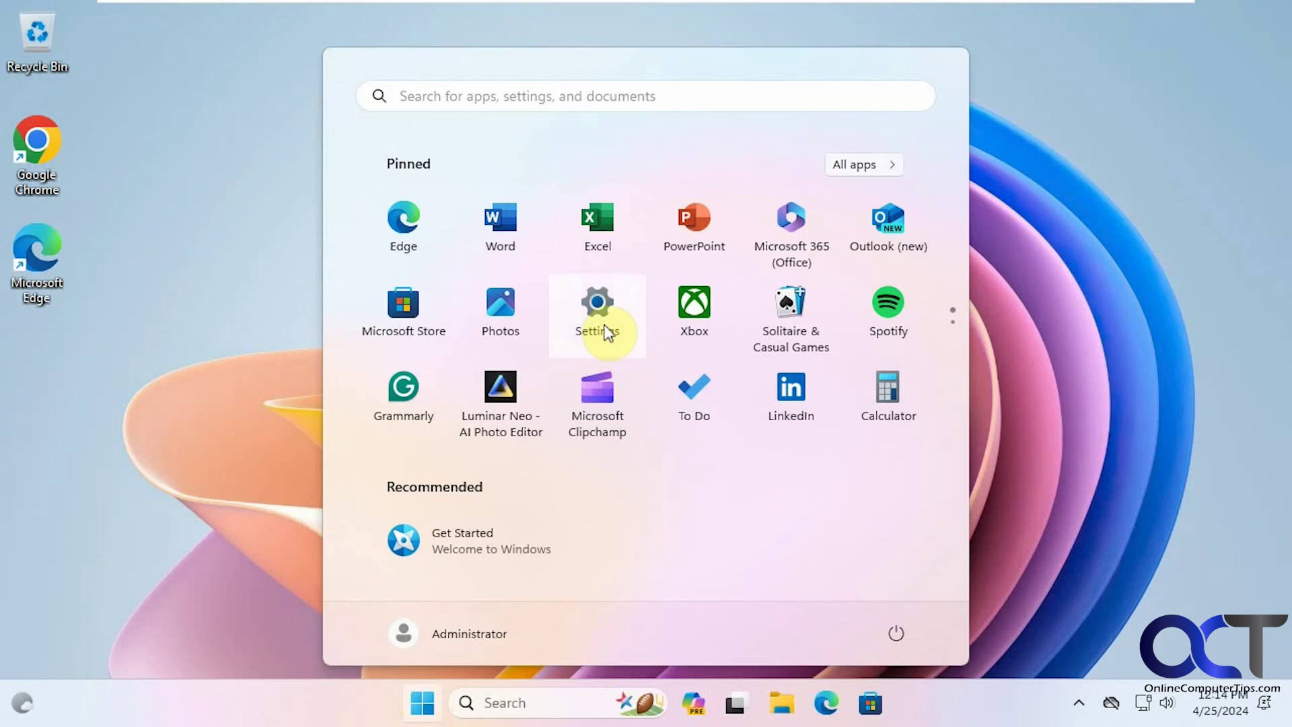
click(604, 328)
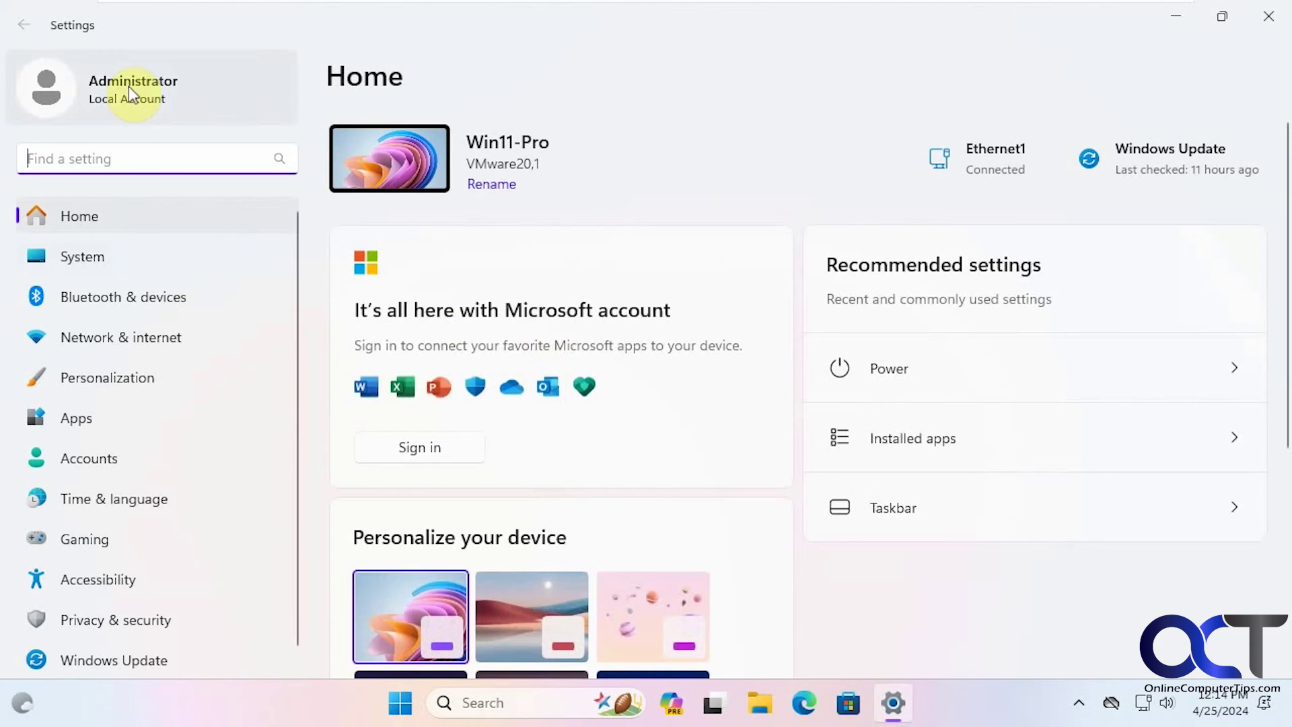
click(1176, 19)
Search for netplwiz and open the User Accounts dialog.
click(496, 701)
text(netpl)
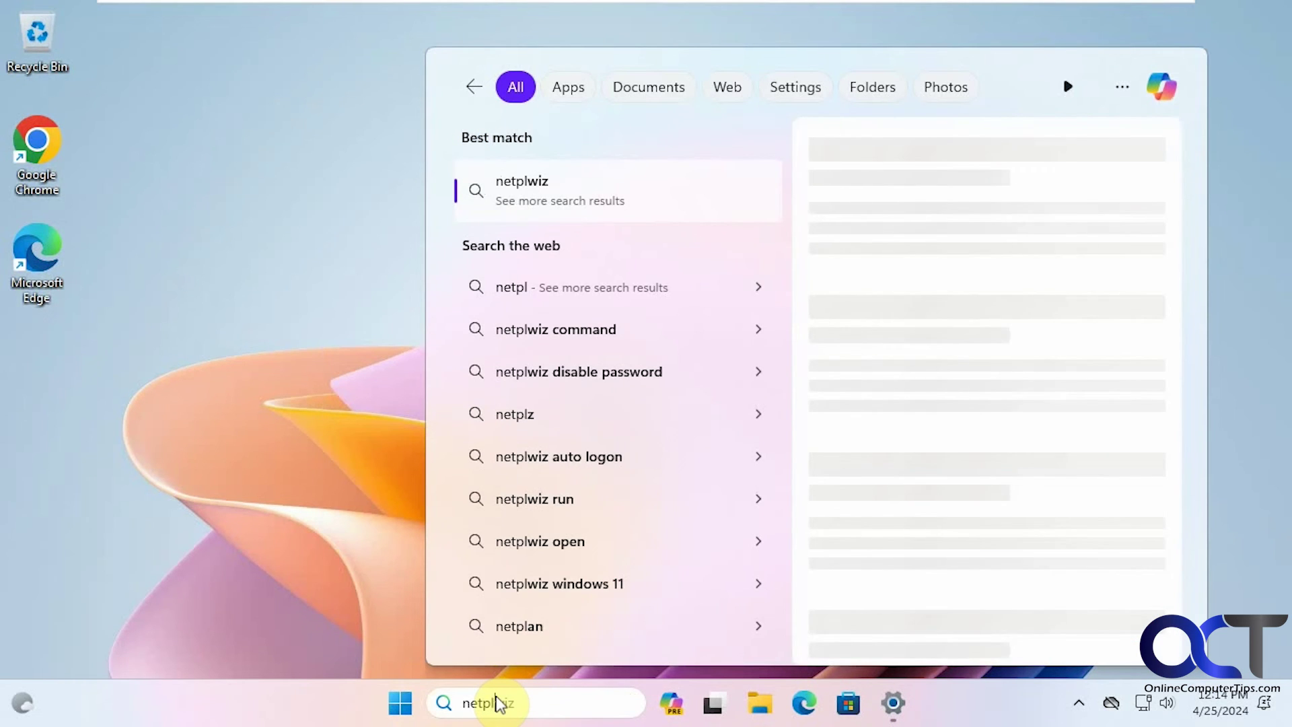
text(wiz)
key(Return)
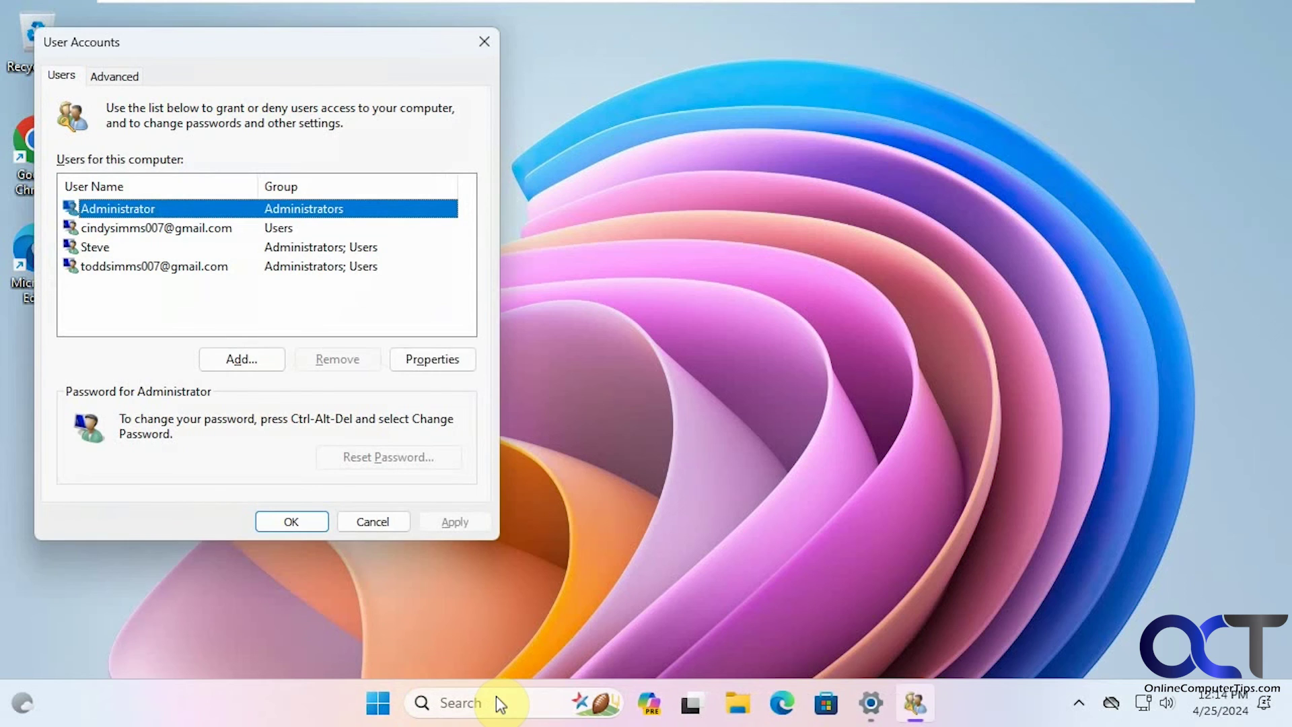
Inspect the built-in Administrator's group membership and the Users-group account in the user list, and close User Accounts without changes.
double_click(254, 208)
click(181, 149)
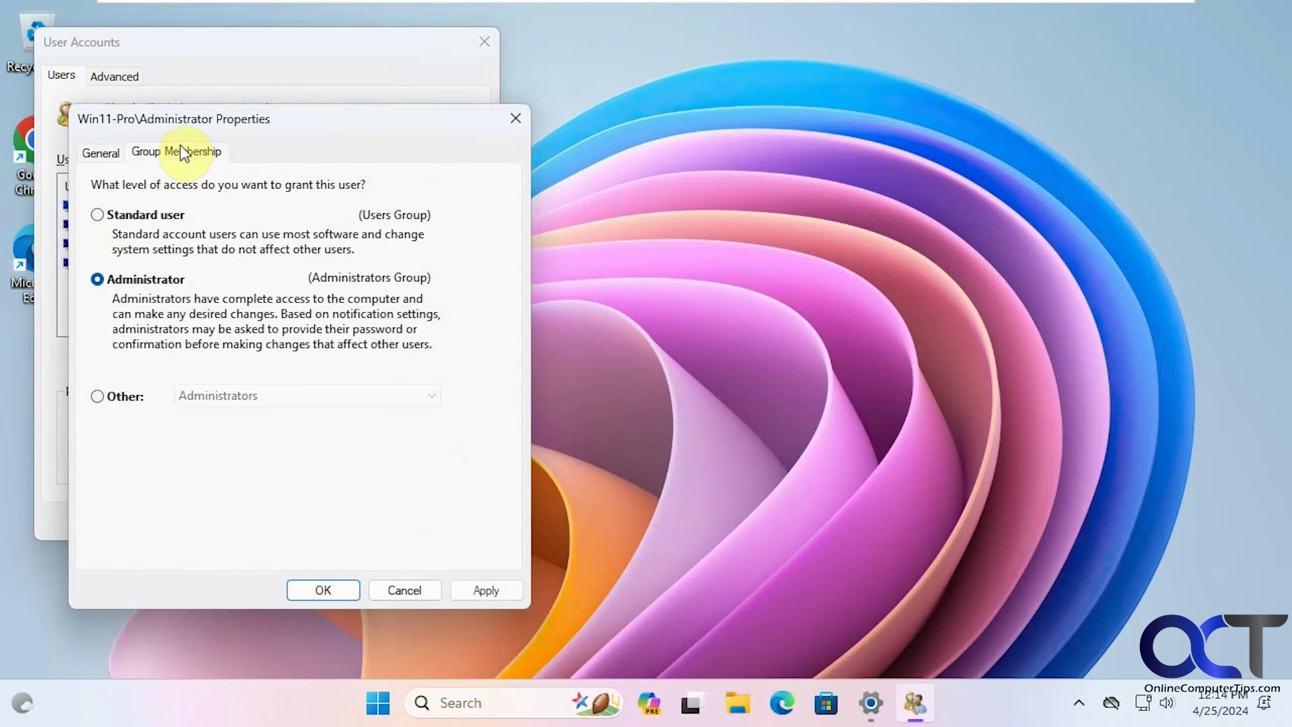
click(404, 591)
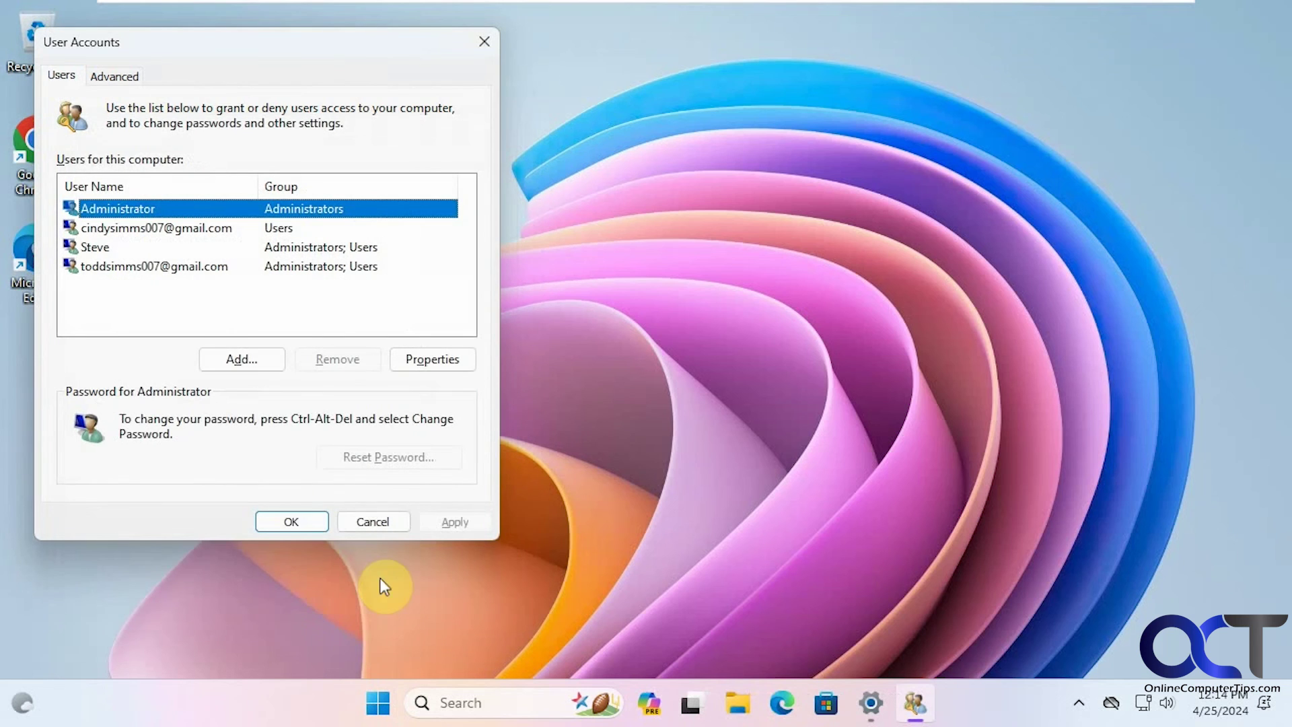
click(152, 229)
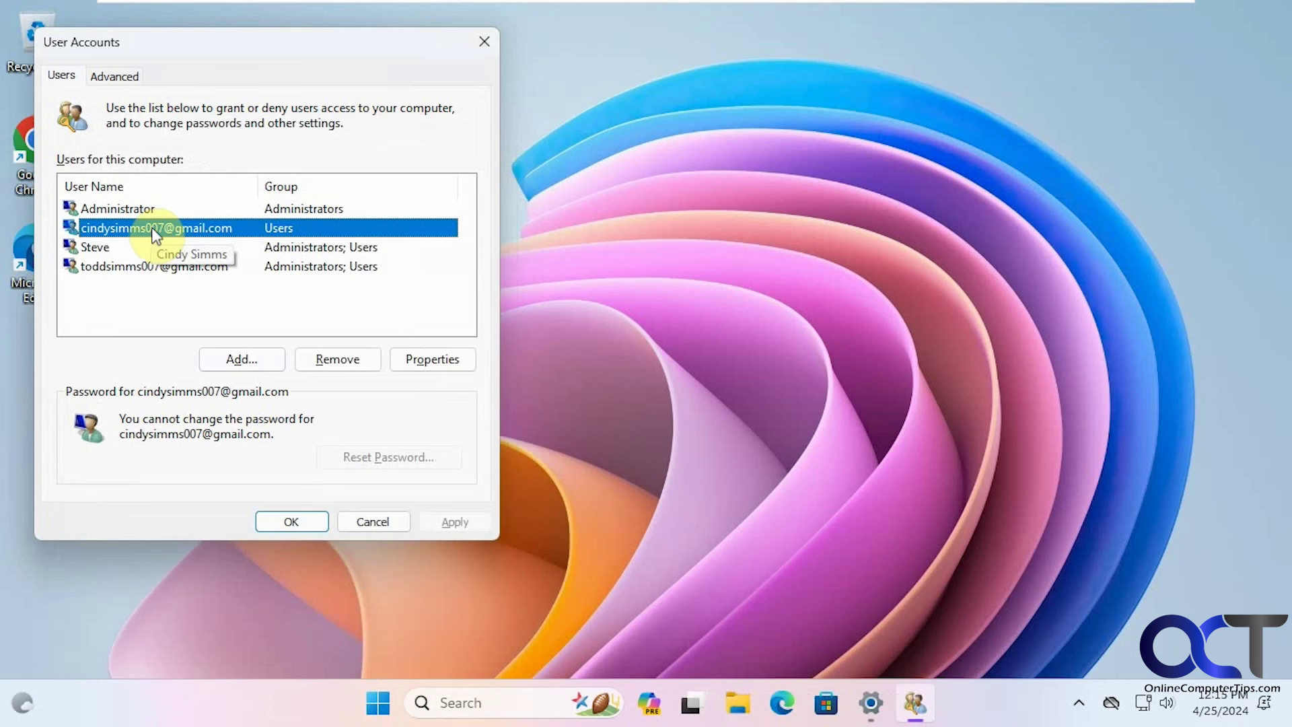
click(375, 523)
Open the Other Users page of the account settings in Windows Settings.
key(super)
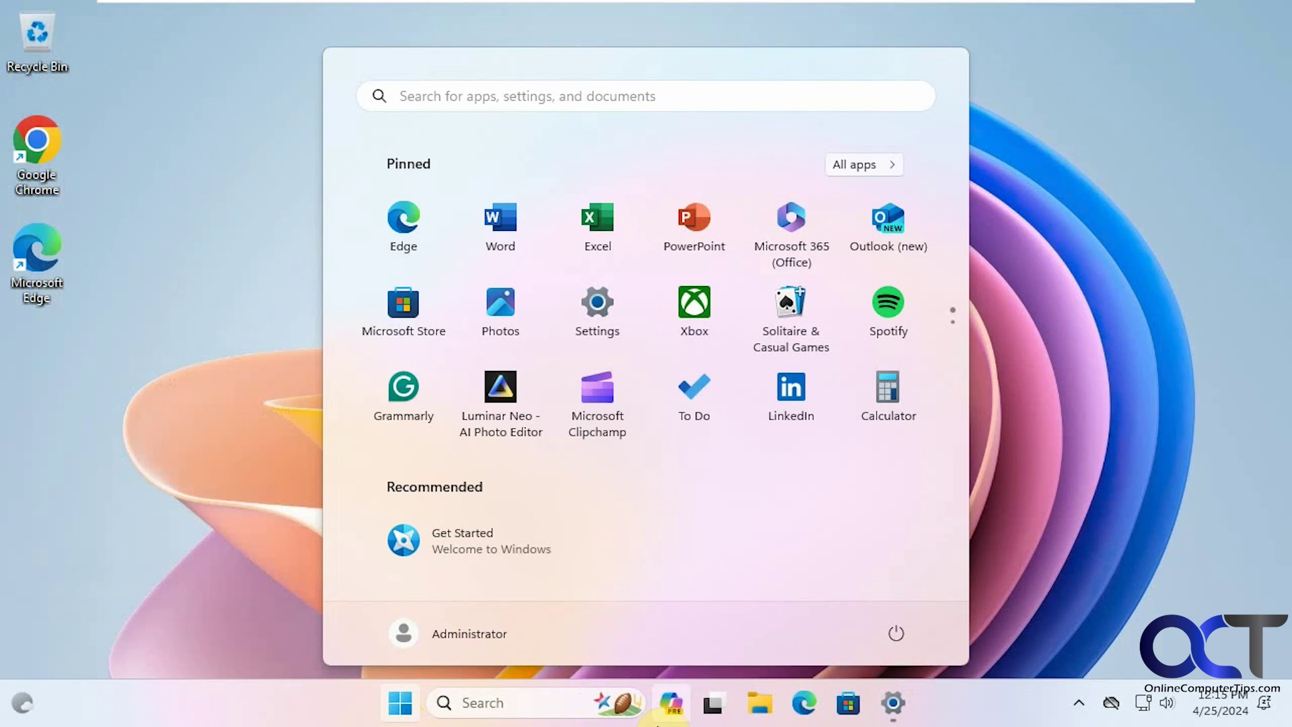
click(604, 312)
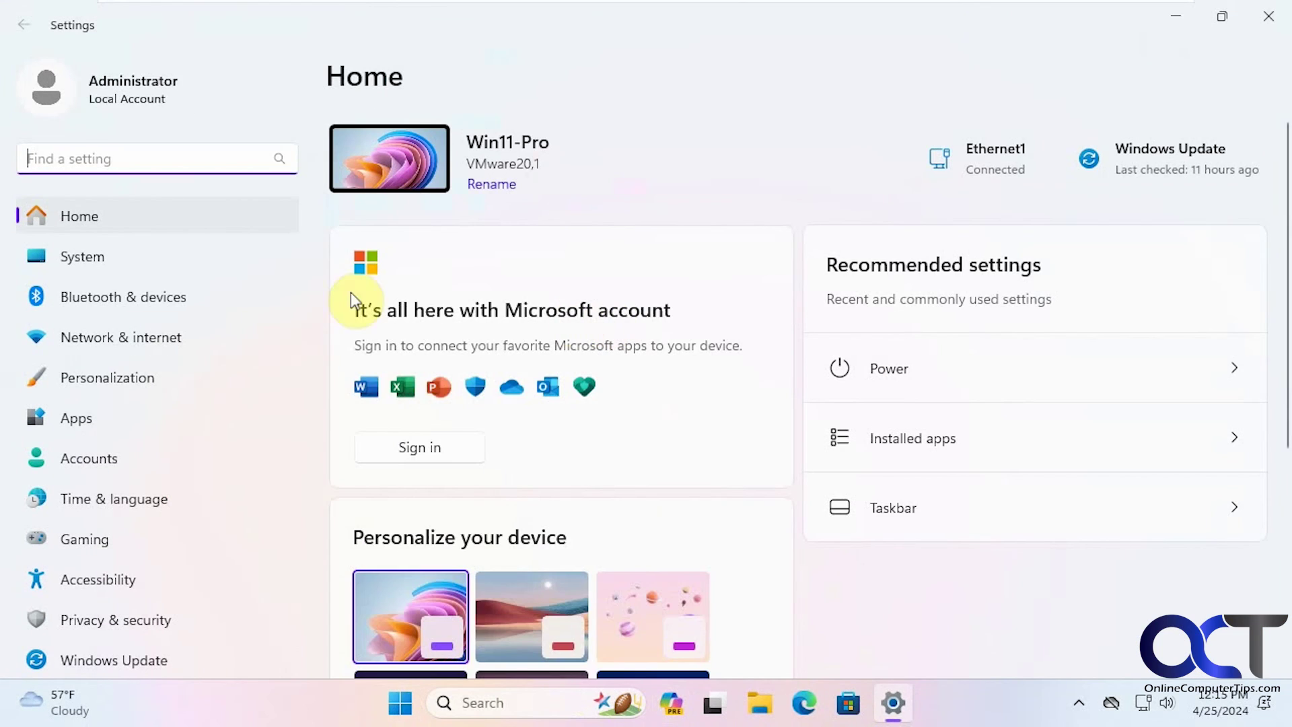
click(99, 456)
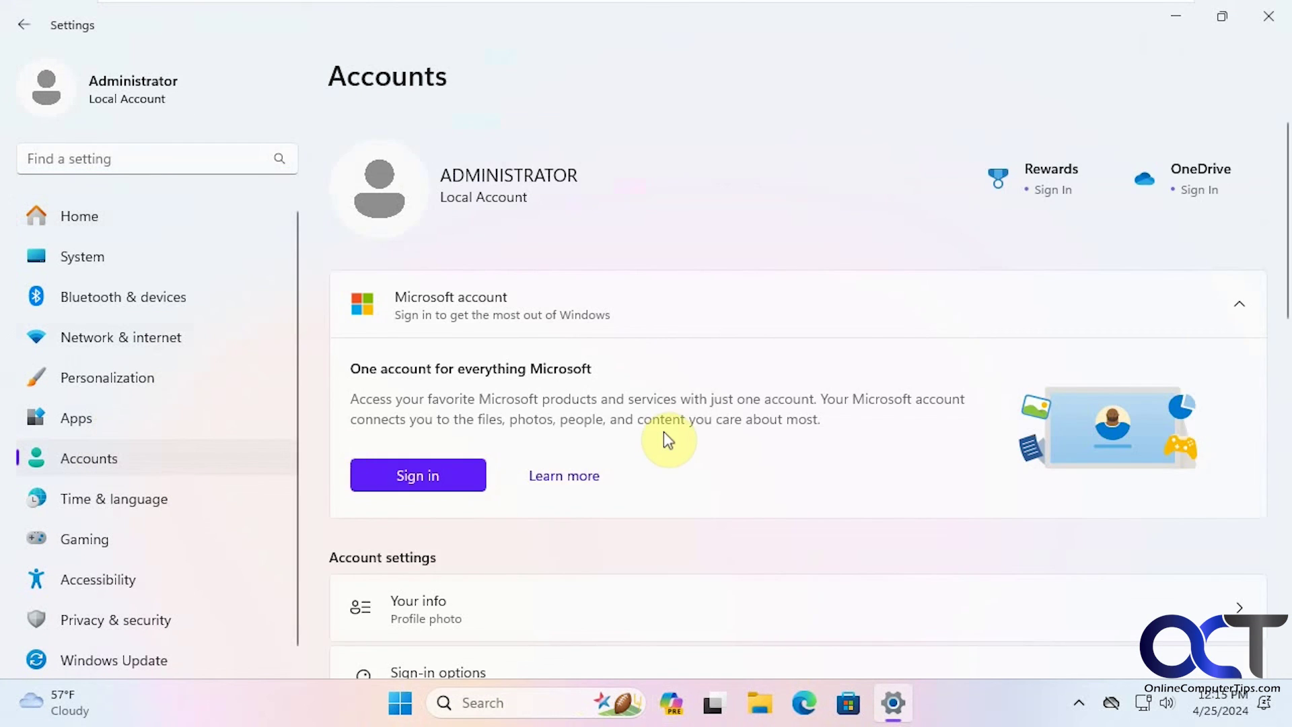
scroll(658, 440, down, 3)
scroll(653, 443, down, 3)
click(648, 460)
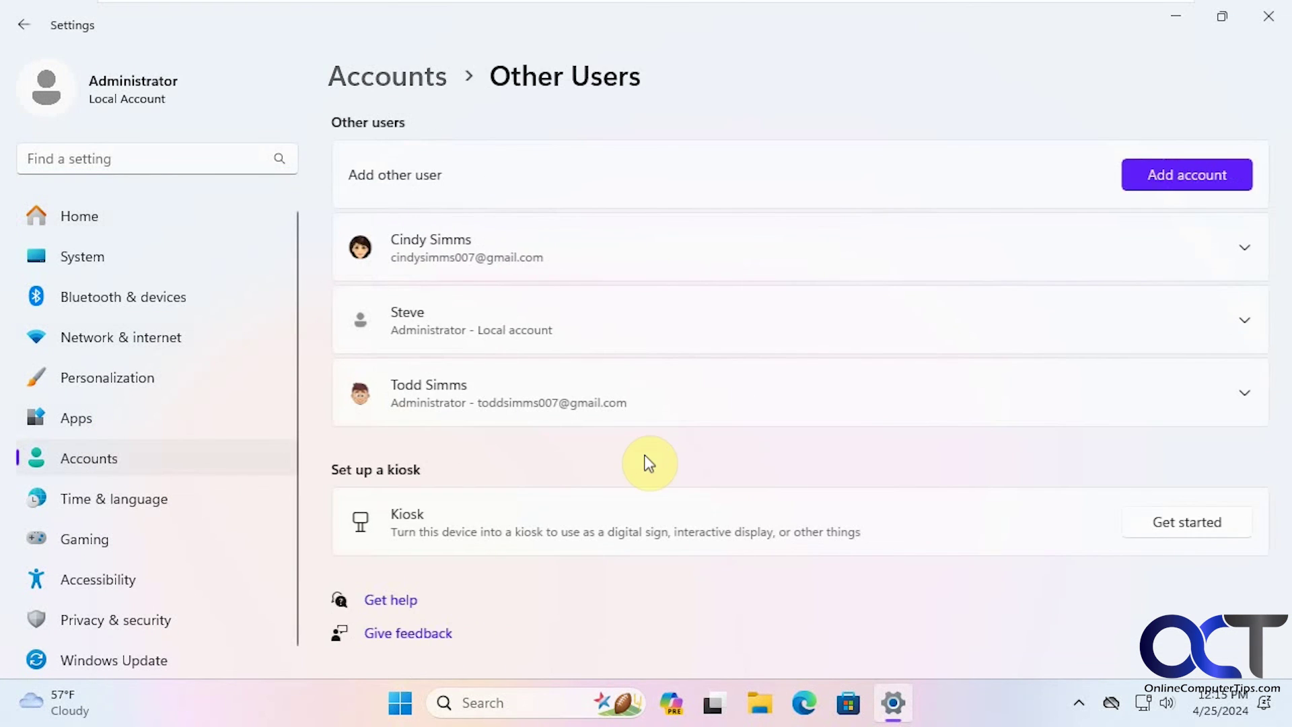
View the account type choices for the first account under Other users, and leave without changing its type.
click(621, 240)
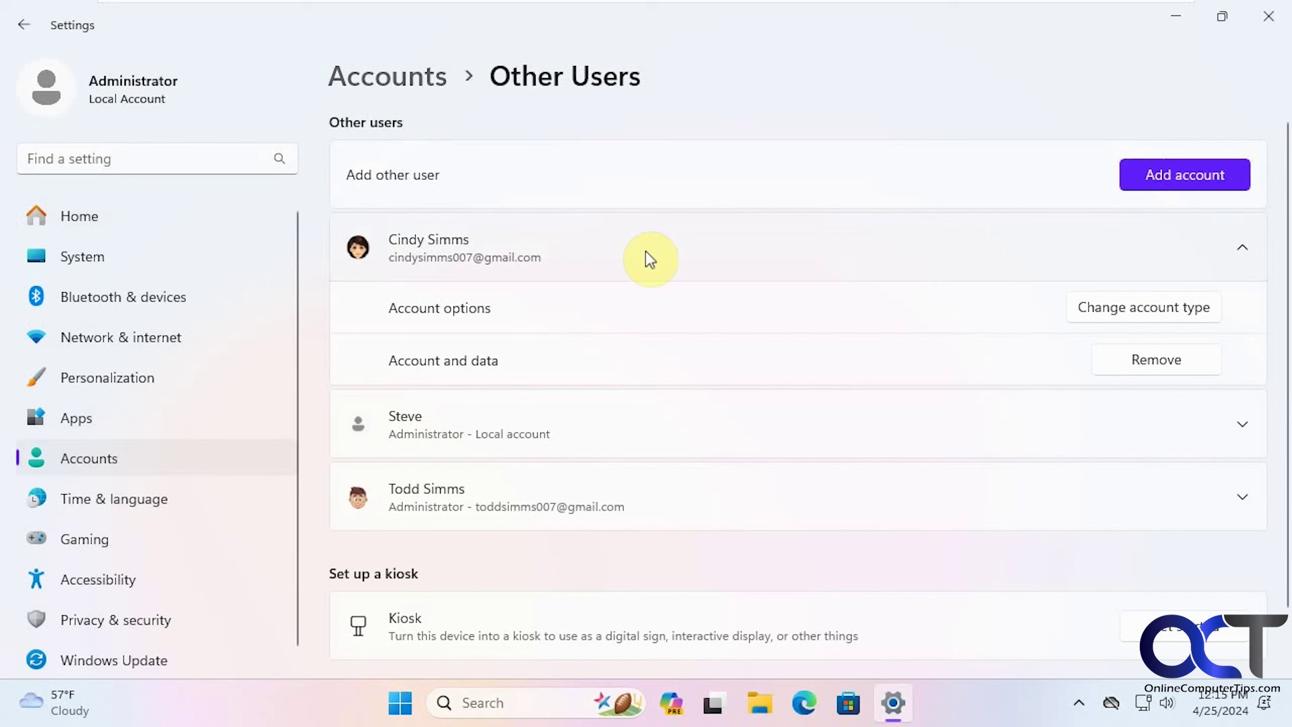
click(1150, 311)
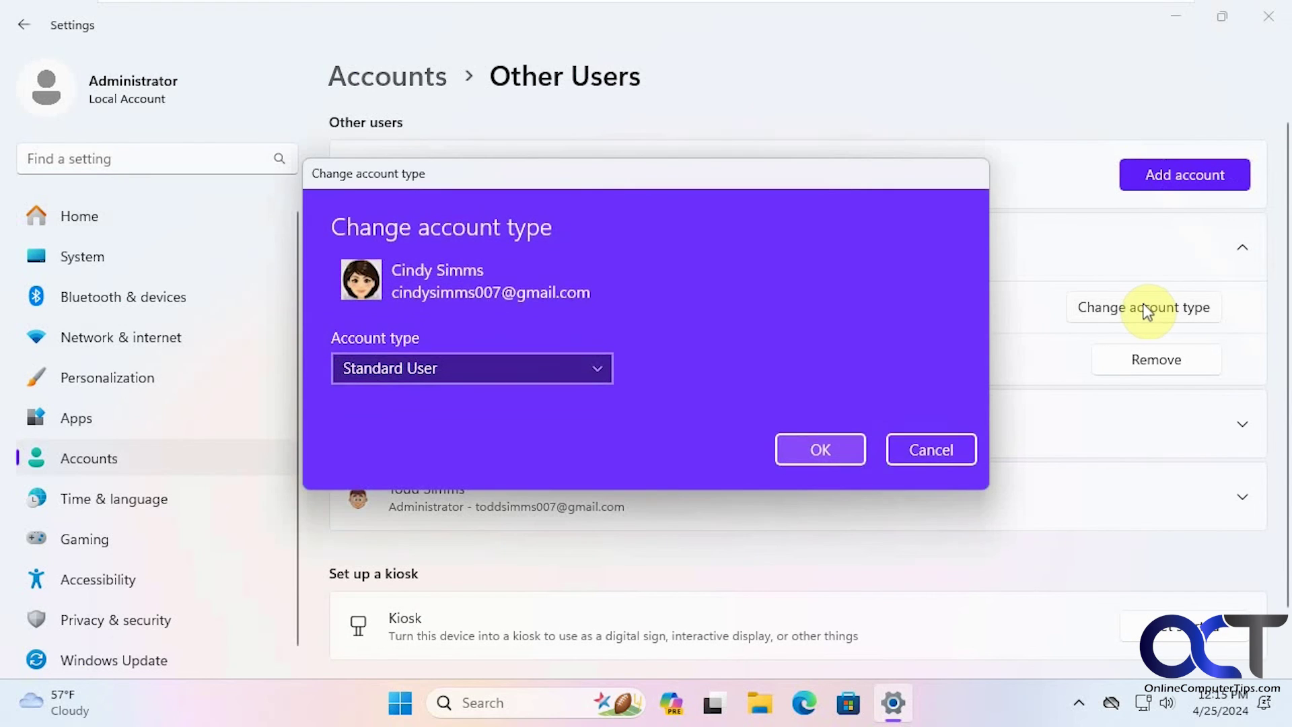
click(580, 370)
click(580, 370)
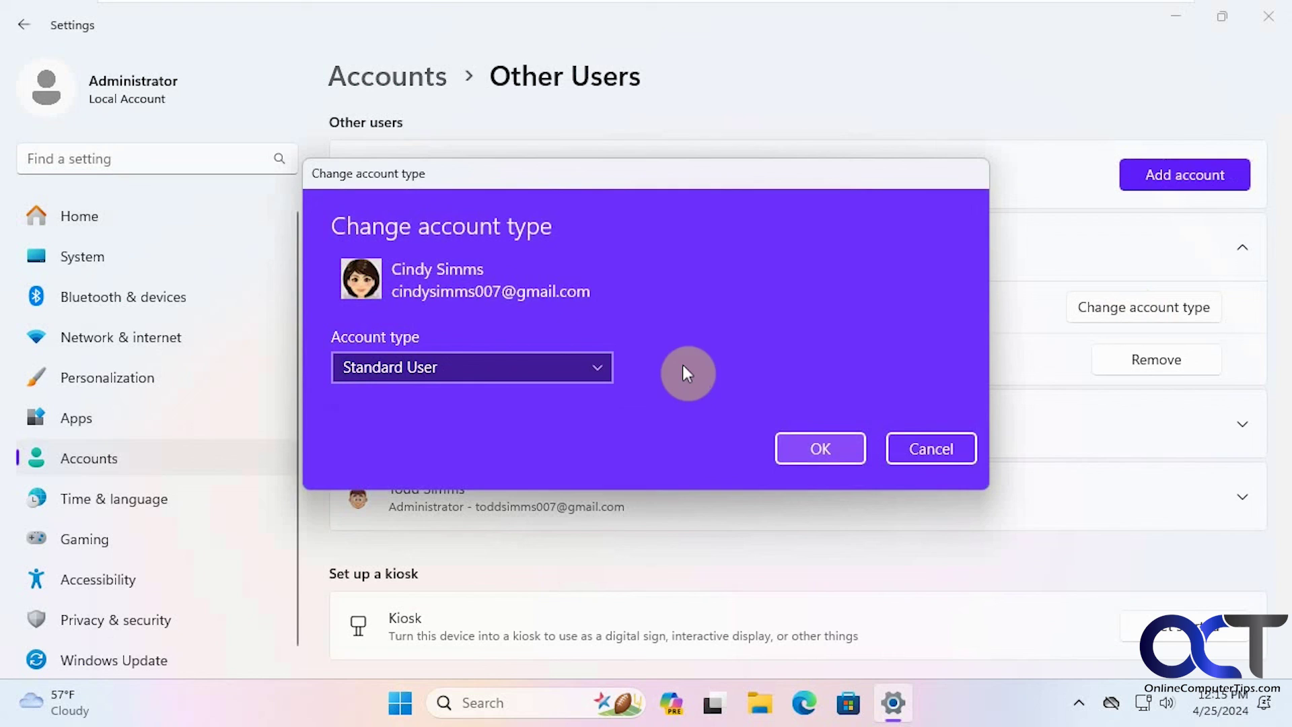
click(902, 450)
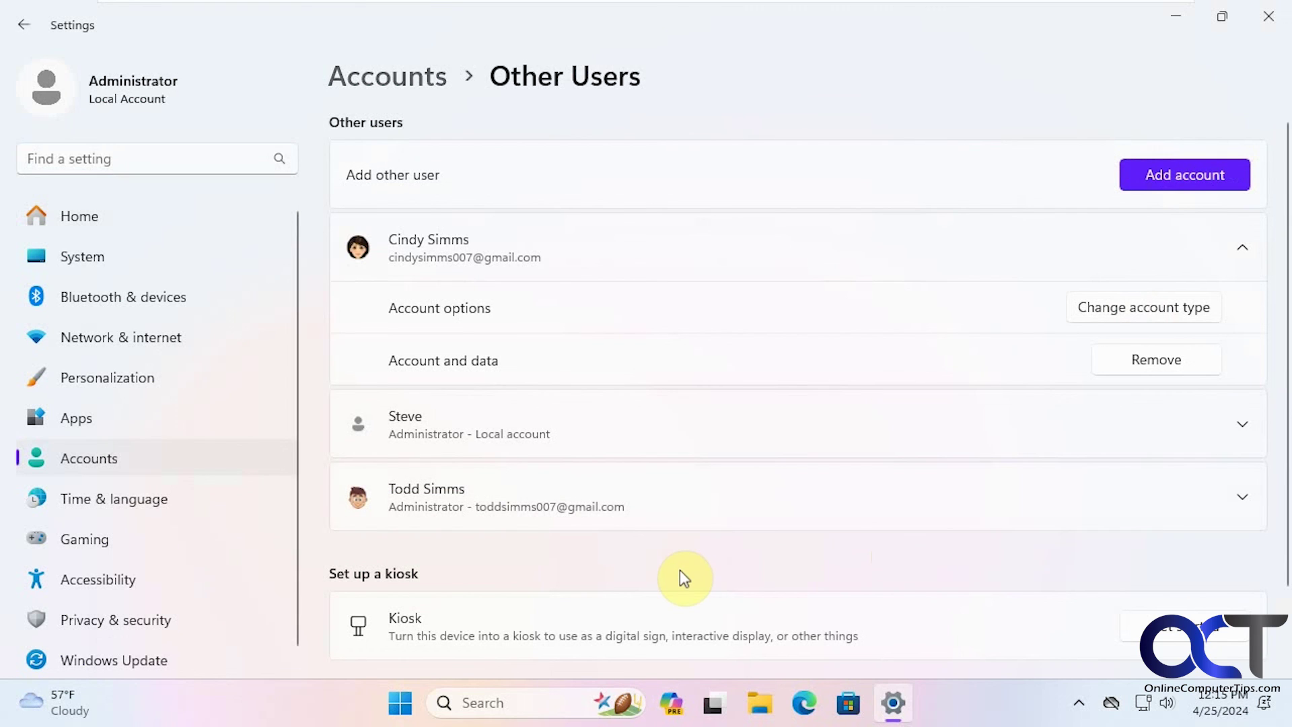